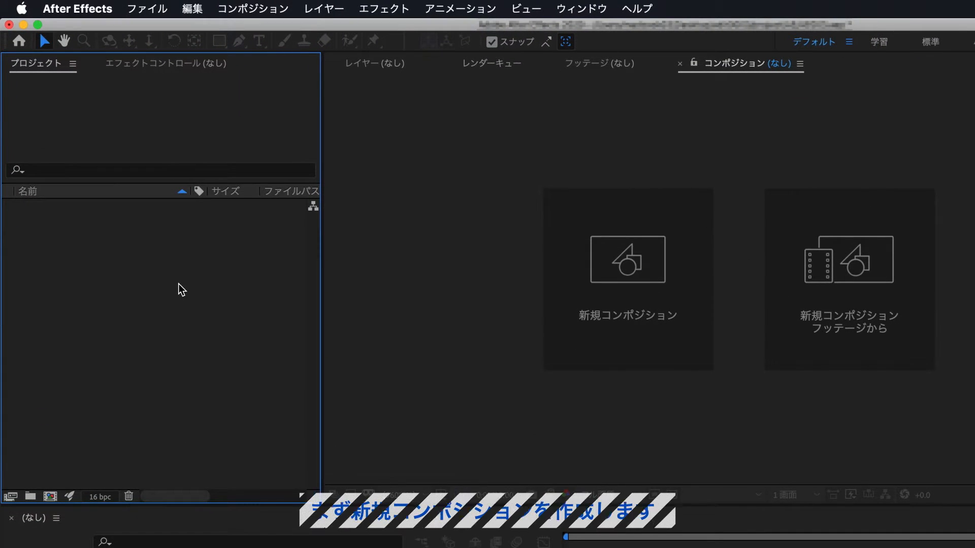
# Step: Create a new composition named comp_wipe with a duration of 0:00:04:00
pyautogui.click(271, 9)
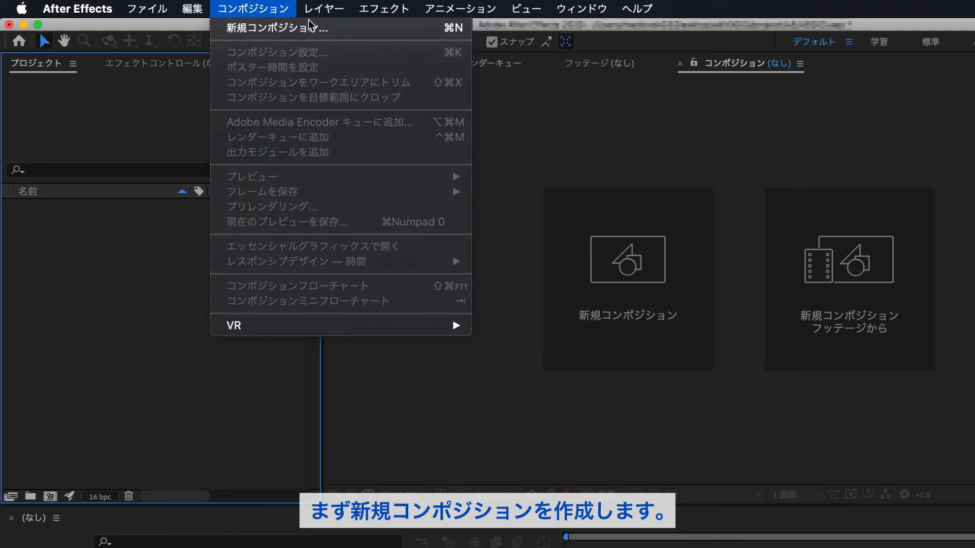
pyautogui.click(349, 29)
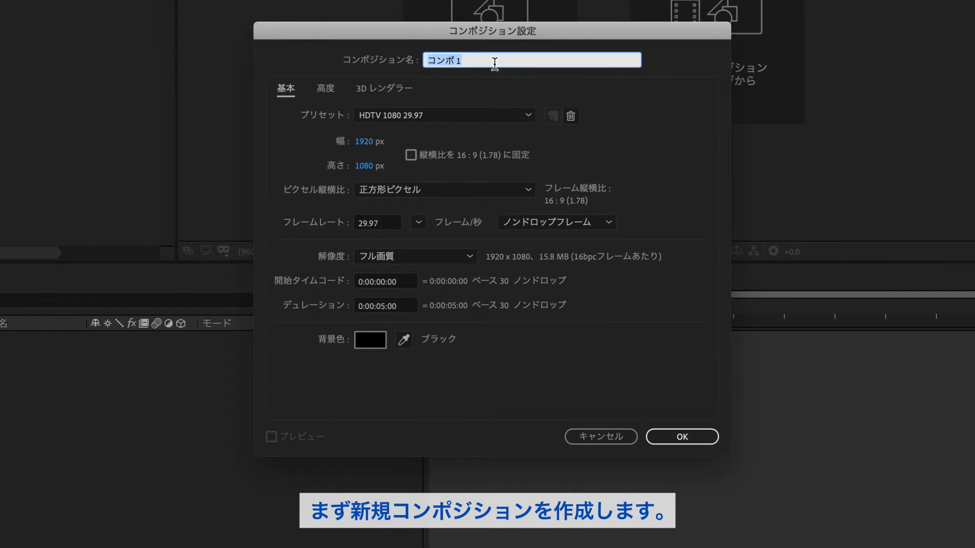
pyautogui.write('comp_wipe')
pyautogui.click(407, 307)
pyautogui.write('0400')
pyautogui.click(542, 352)
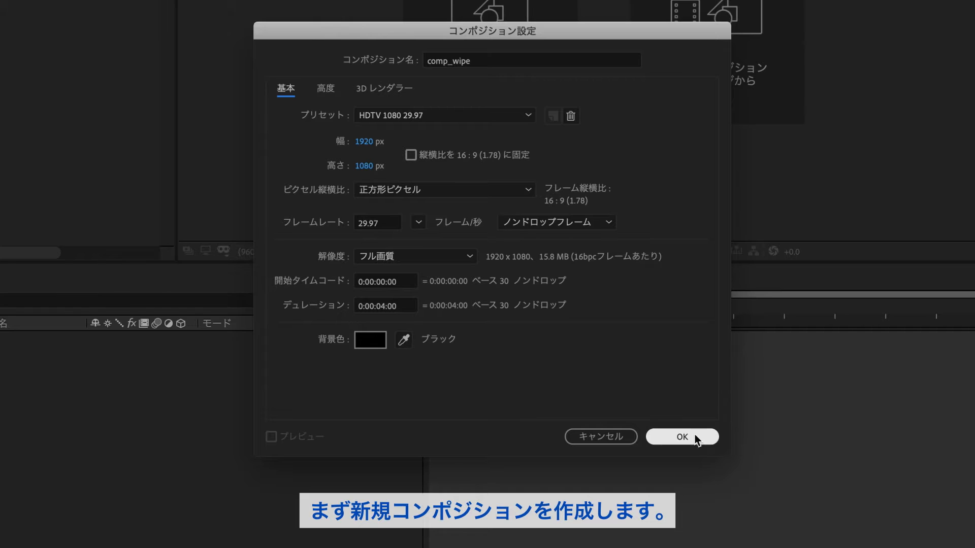
pyautogui.click(710, 443)
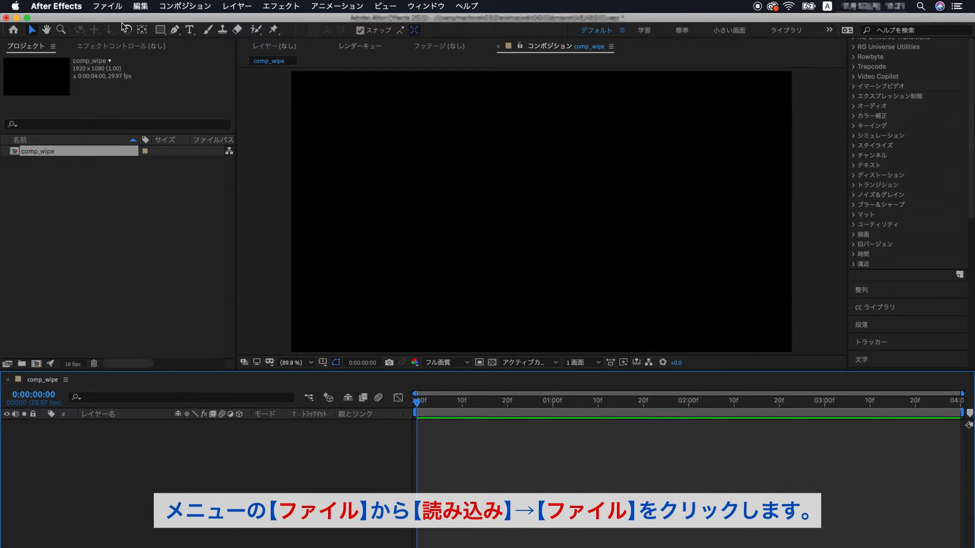
# Step: Import the footage files Robin - 21723.mp4 and Waves - 61949.mp4 into the project
pyautogui.click(116, 7)
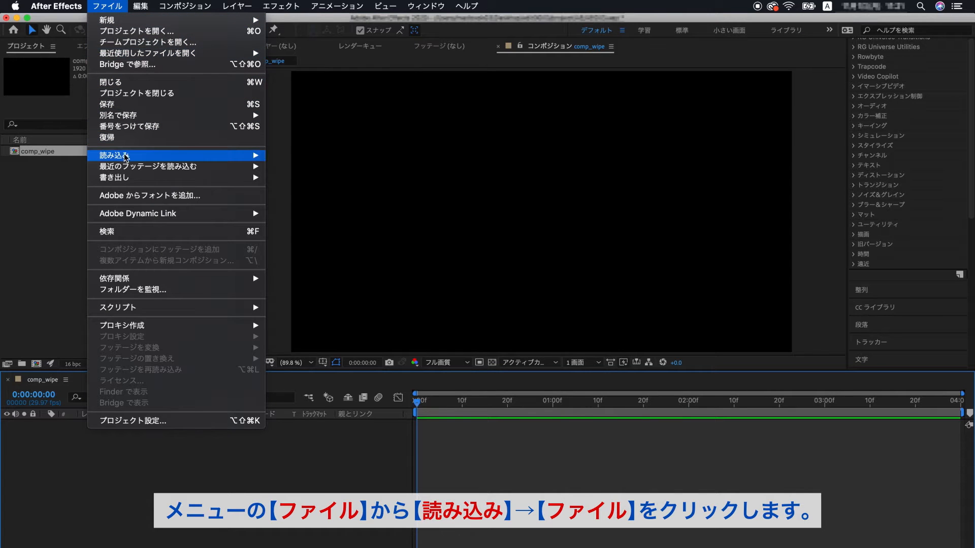
pyautogui.moveTo(129, 158)
pyautogui.click(357, 157)
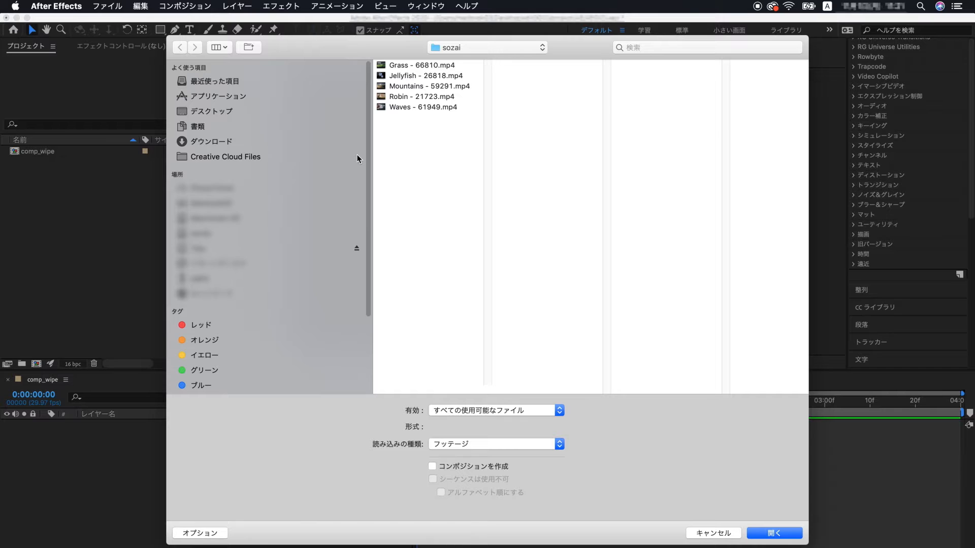
pyautogui.click(446, 97)
pyautogui.keyDown('shift'); pyautogui.click(449, 108); pyautogui.keyUp('shift')
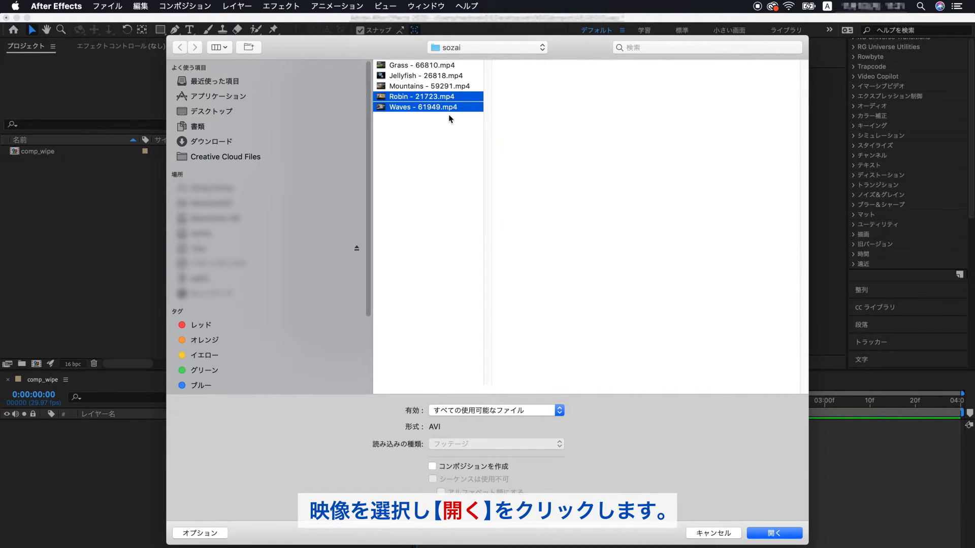
pyautogui.click(777, 533)
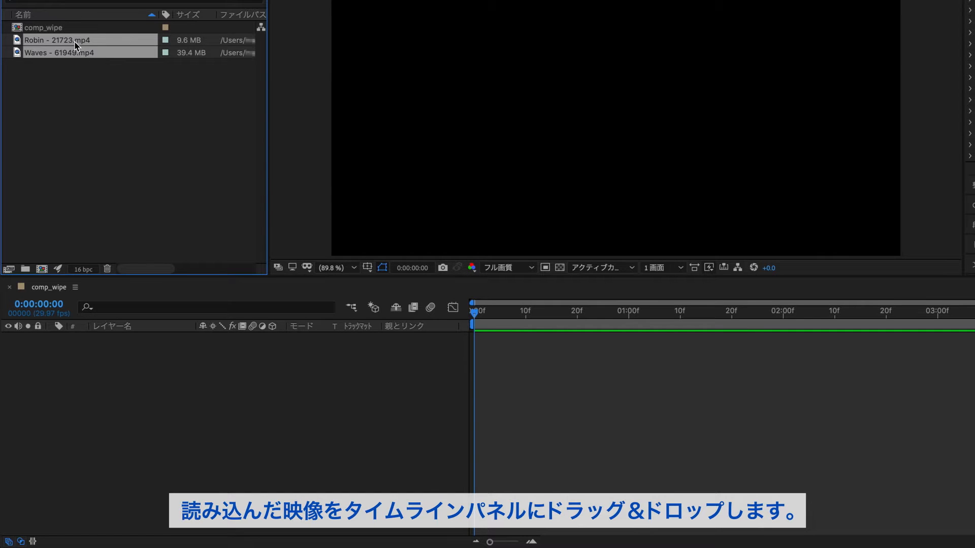
# Step: Add both imported footage clips to the comp_wipe timeline as layers
pyautogui.moveTo(76, 43); pyautogui.dragTo(209, 383)
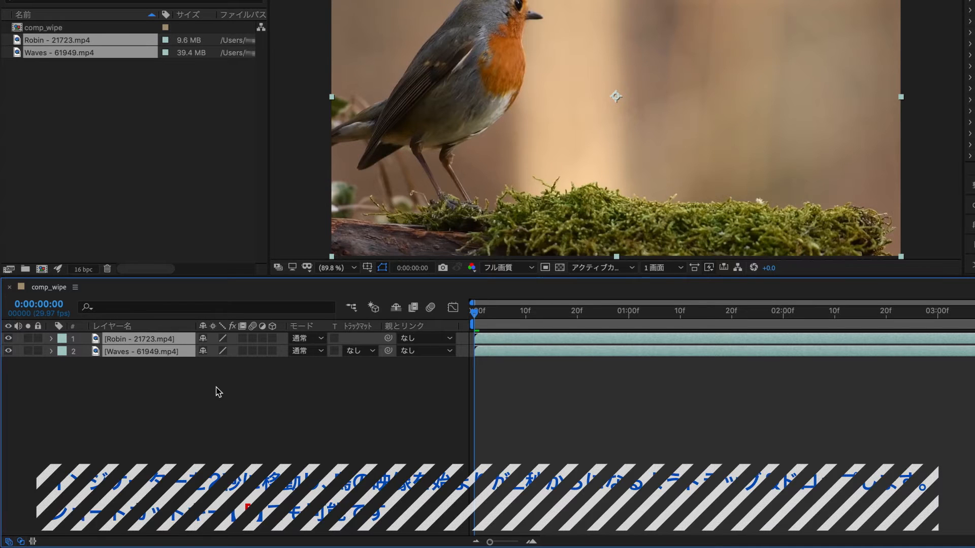
pyautogui.click(217, 392)
# Step: Move the Robin layer so it starts at 2 seconds in the timeline
pyautogui.click(172, 341)
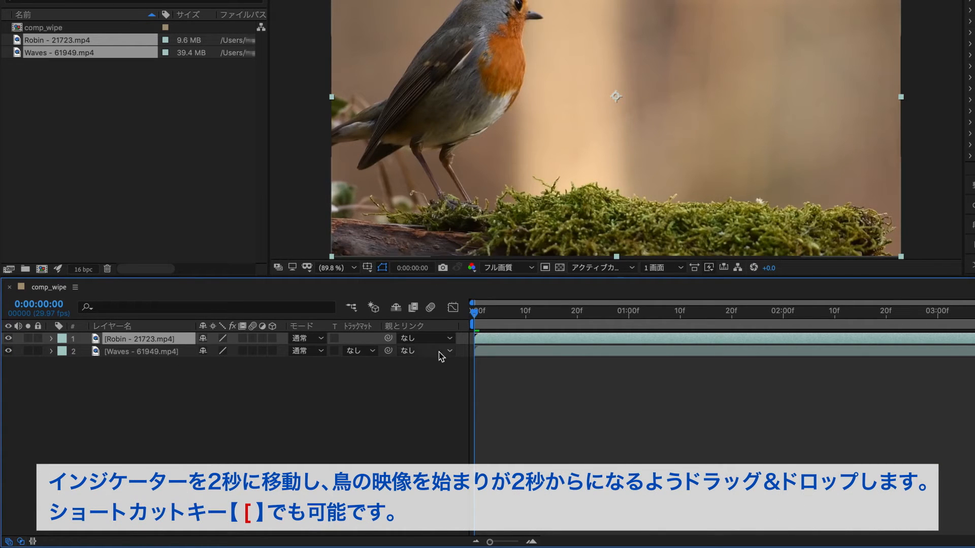
pyautogui.moveTo(482, 318); pyautogui.dragTo(784, 335)
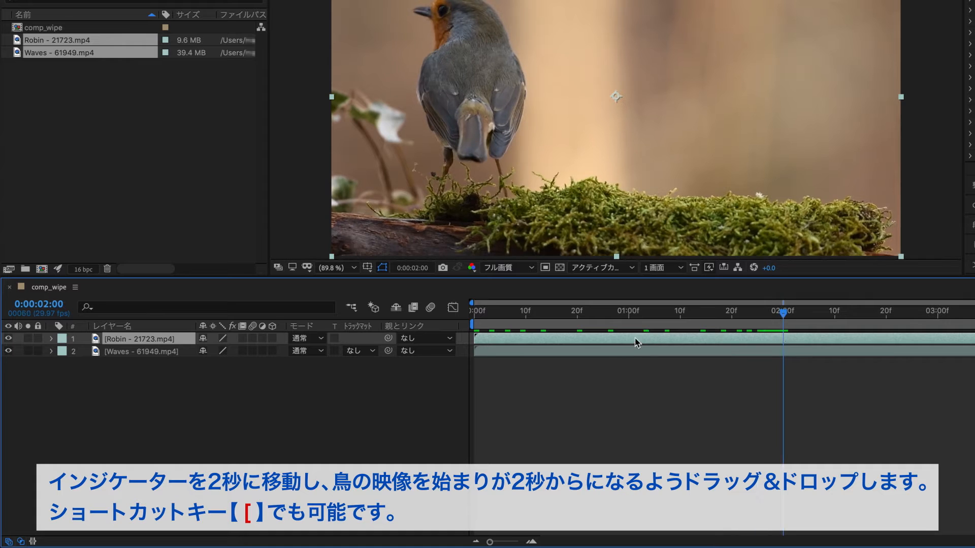
pyautogui.moveTo(522, 341); pyautogui.dragTo(833, 355)
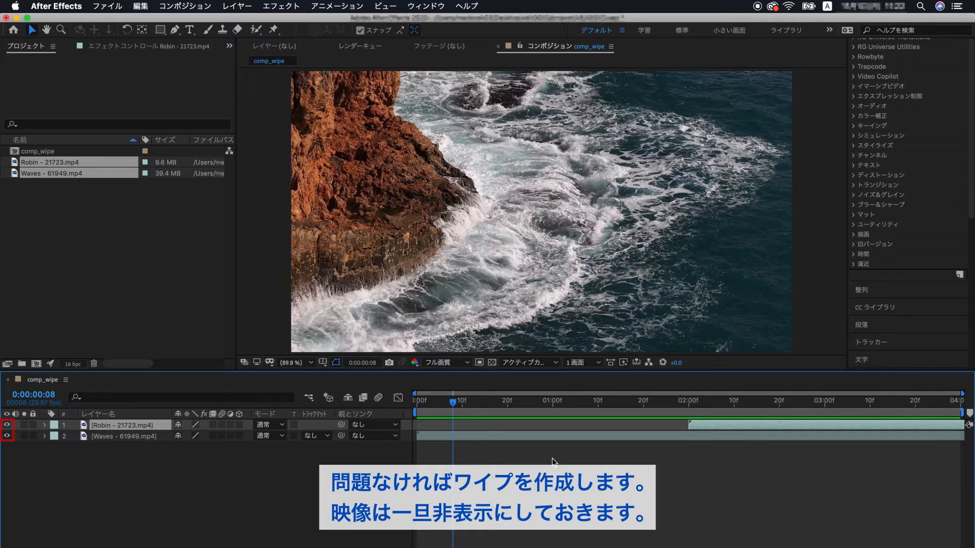
# Step: Hide both video layers by turning off their visibility
pyautogui.click(553, 458)
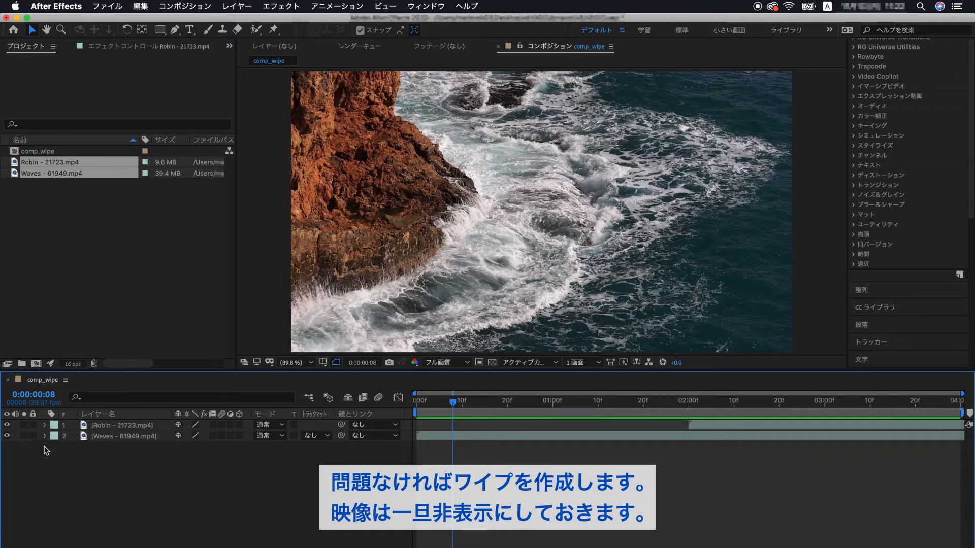
pyautogui.click(7, 425)
pyautogui.click(6, 436)
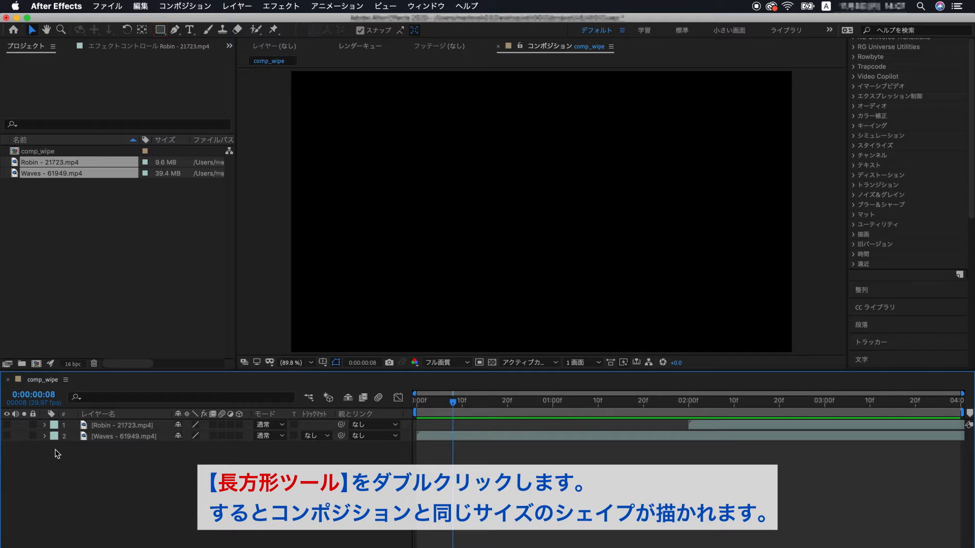
# Step: Create a composition-sized rectangle shape layer with the Rectangle tool and reveal its Position property
pyautogui.doubleClick(161, 30)
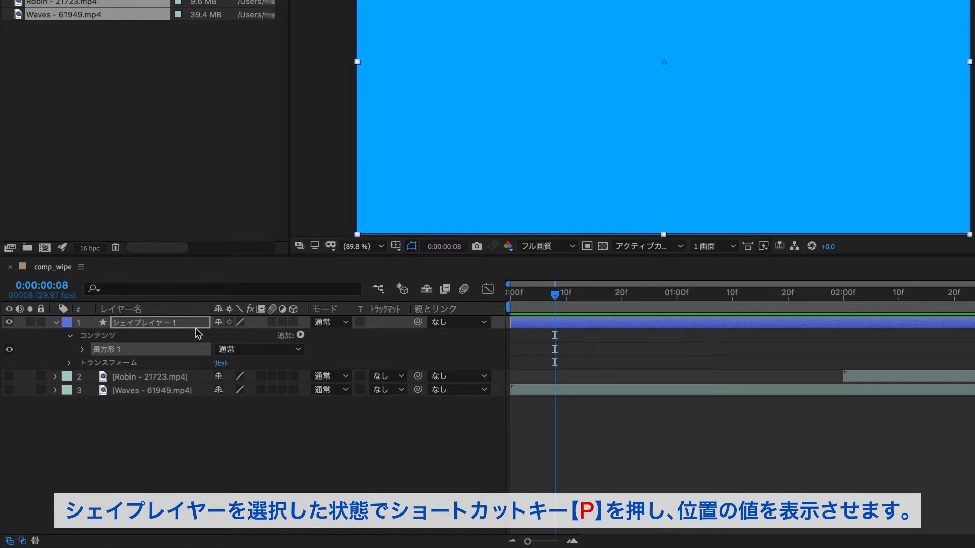
pyautogui.press('p')
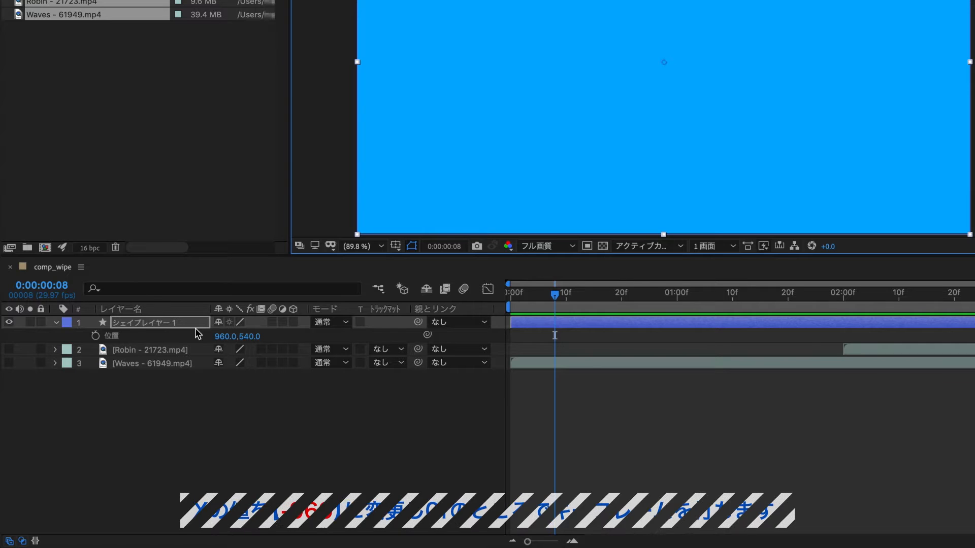
# Step: Set the shape layer's Position X to -960 and add a Position keyframe at frame 0
pyautogui.click(224, 336)
pyautogui.write('-960')
pyautogui.press('Return')
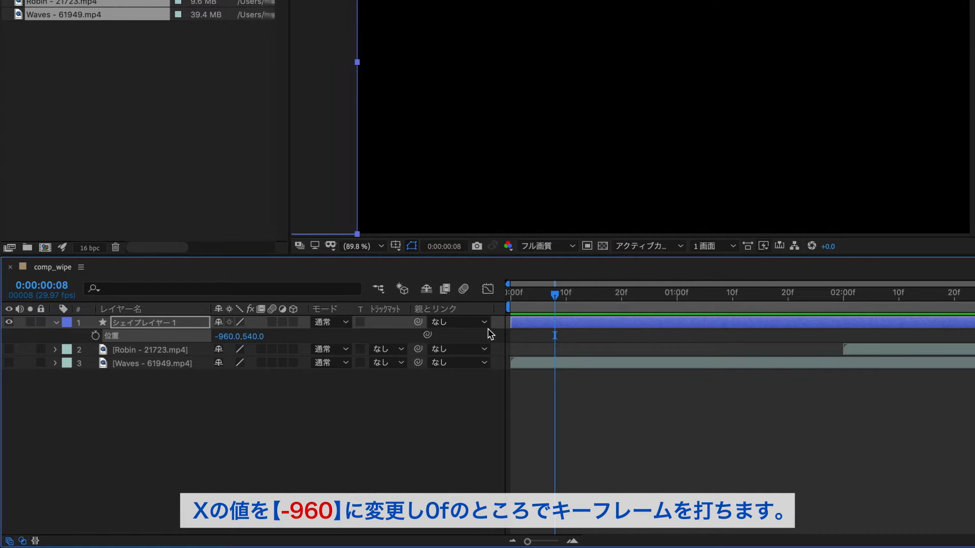
pyautogui.moveTo(550, 297); pyautogui.dragTo(494, 300)
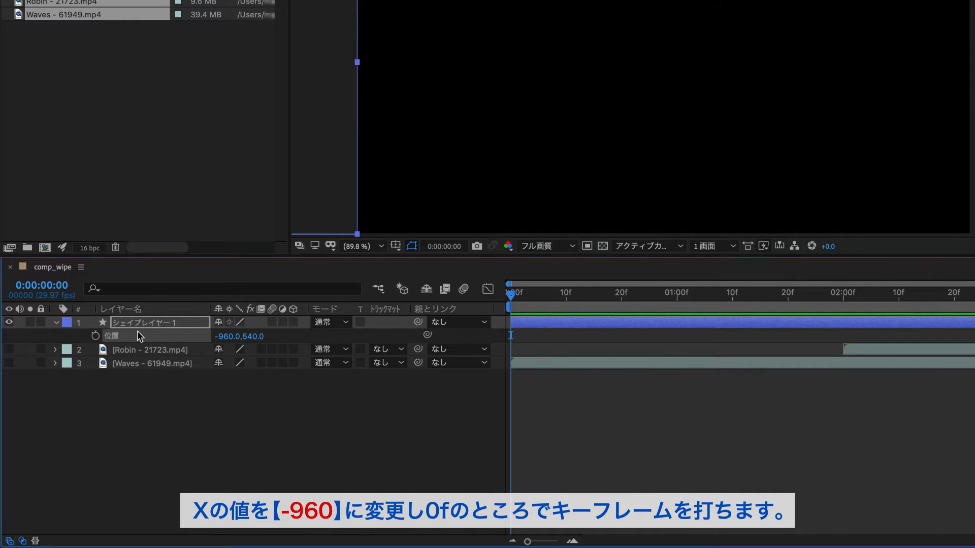
pyautogui.click(95, 335)
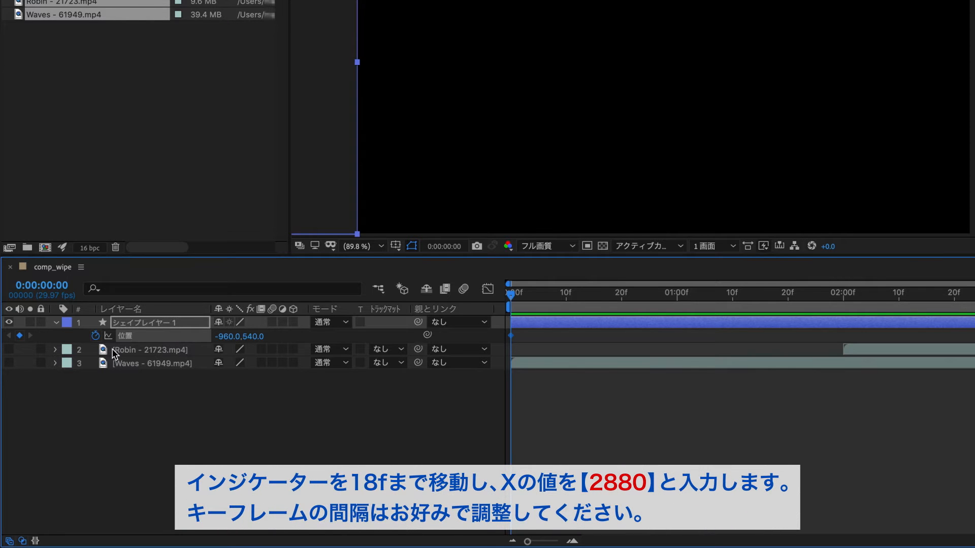
# Step: At frame 18, set the shape layer's Position X to 2880 to create the second keyframe
pyautogui.moveTo(598, 296); pyautogui.dragTo(611, 298)
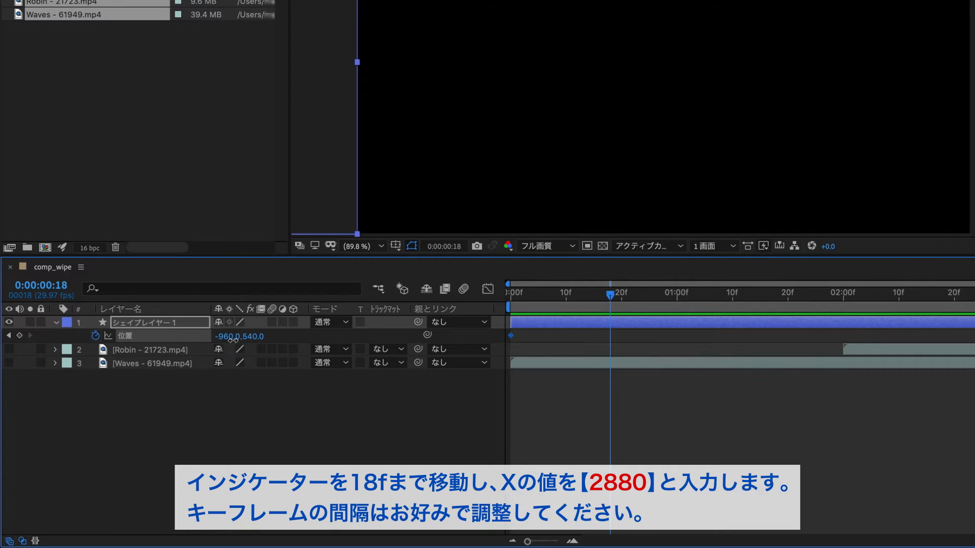
pyautogui.write('2880')
pyautogui.press('Return')
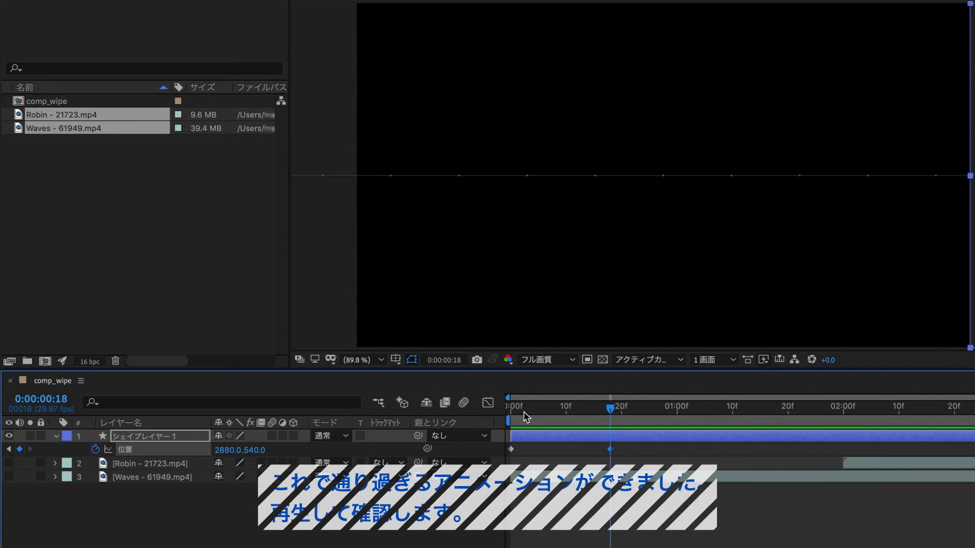
# Step: Play back the composition to preview the shape sliding across
pyautogui.click(522, 412)
pyautogui.press('space')
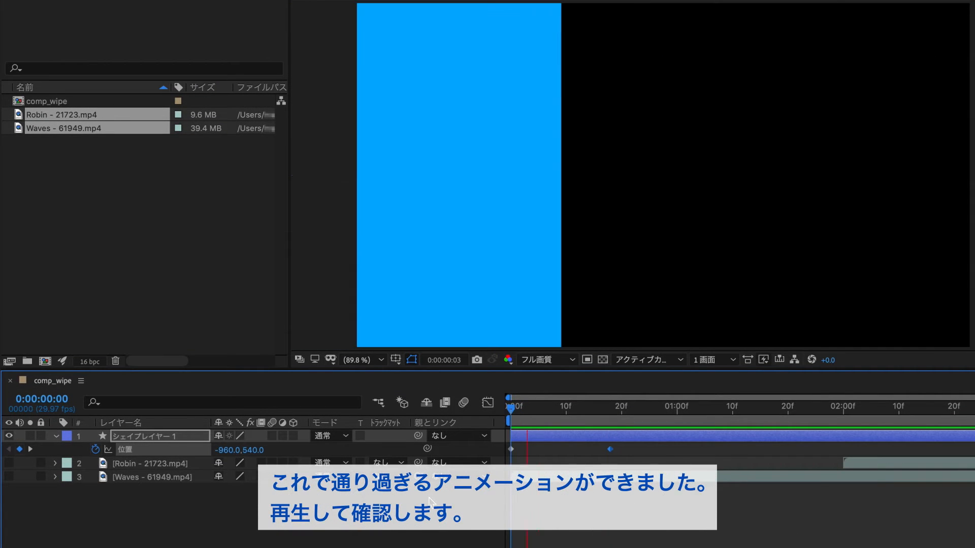
pyautogui.press('space')
pyautogui.press('space')
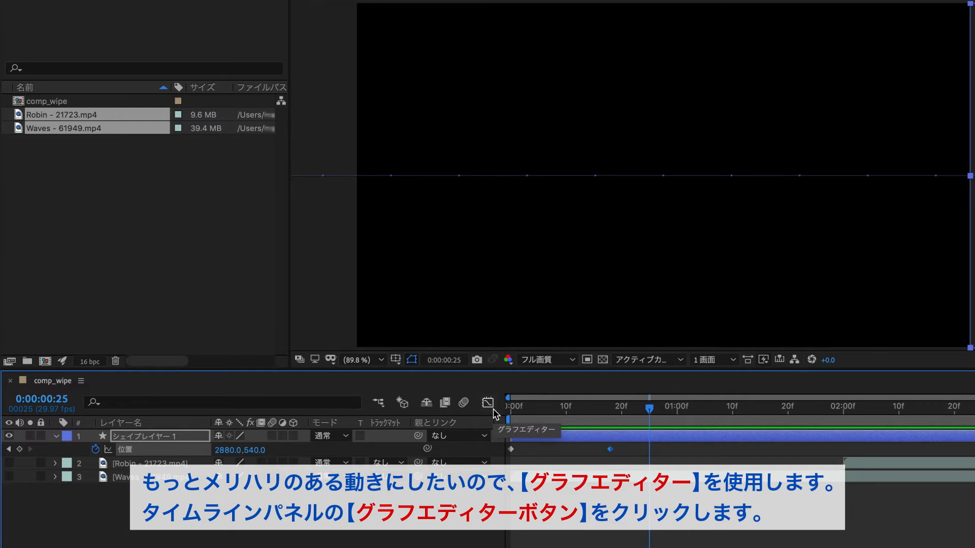
# Step: Open the Graph Editor and switch it to editing the speed graph
pyautogui.click(492, 409)
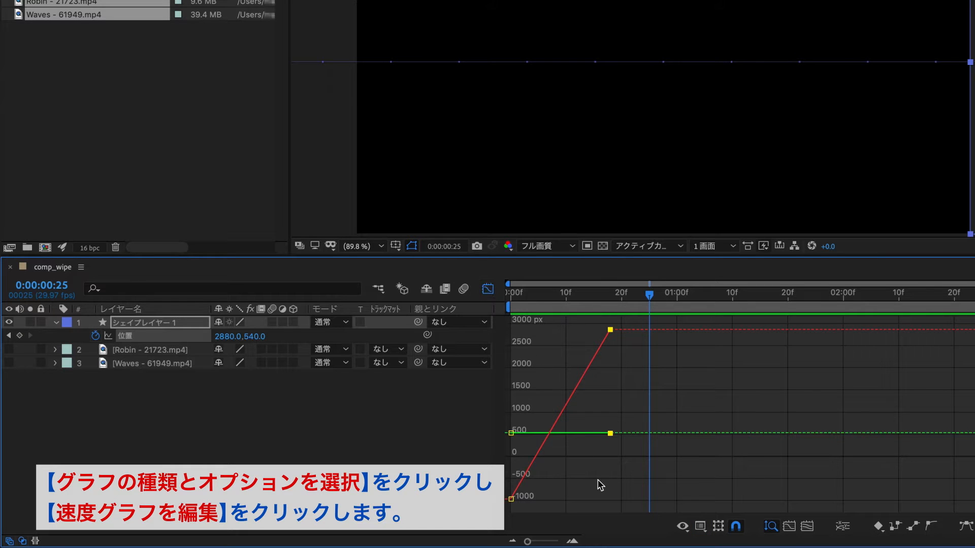
pyautogui.click(704, 528)
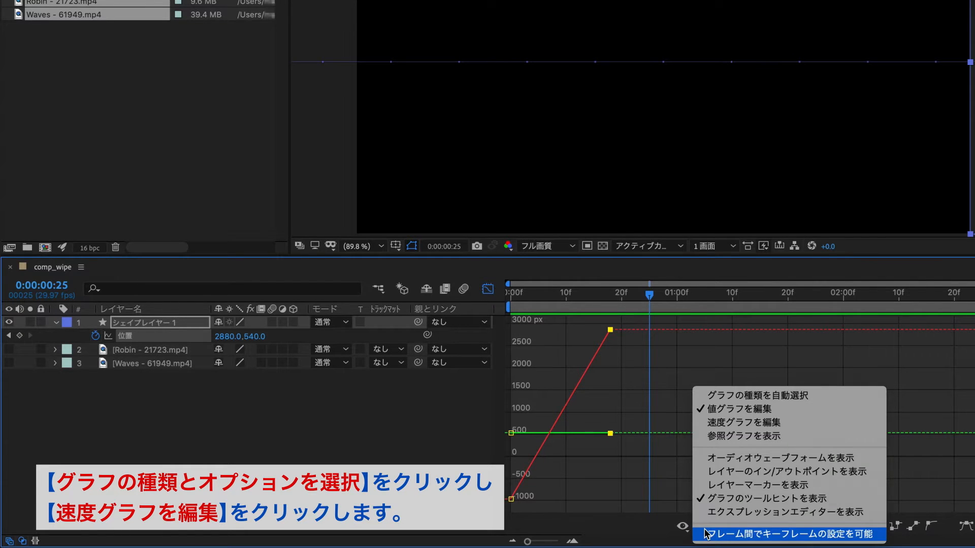
pyautogui.click(820, 430)
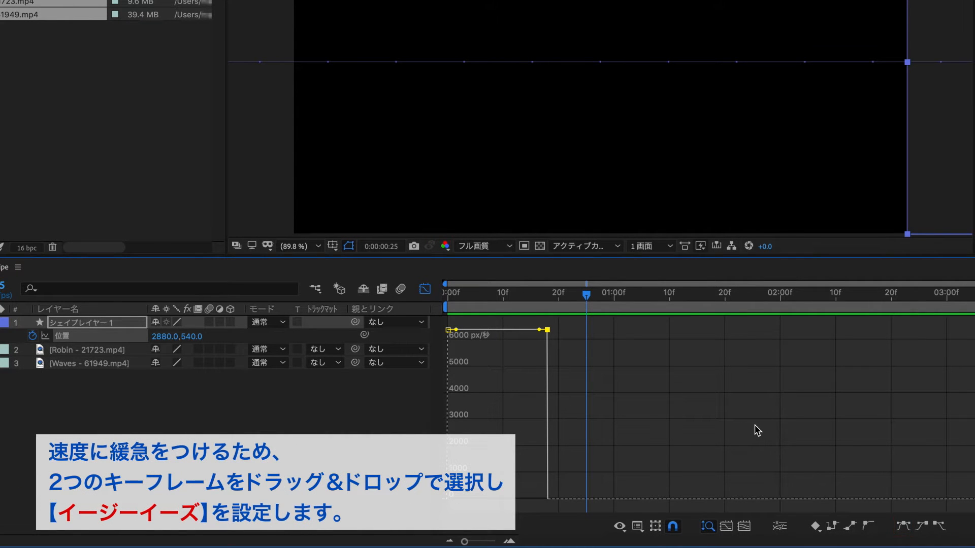
# Step: Select both Position keyframes and apply Easy Ease to them
pyautogui.moveTo(580, 343); pyautogui.dragTo(439, 324)
pyautogui.click(903, 526)
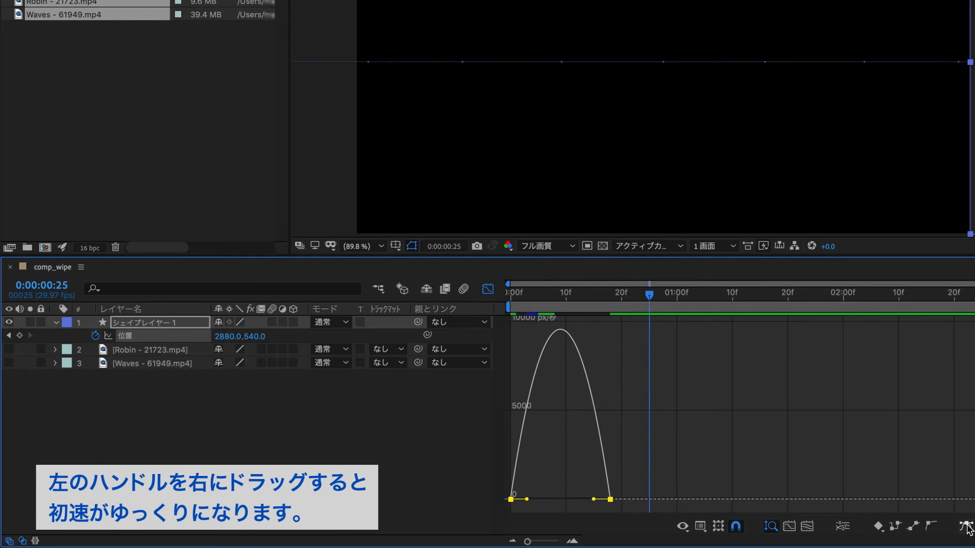
# Step: Try dragging the first keyframe's influence handle right and the second keyframe's handle left, undoing each change
pyautogui.moveTo(556, 306); pyautogui.dragTo(539, 306)
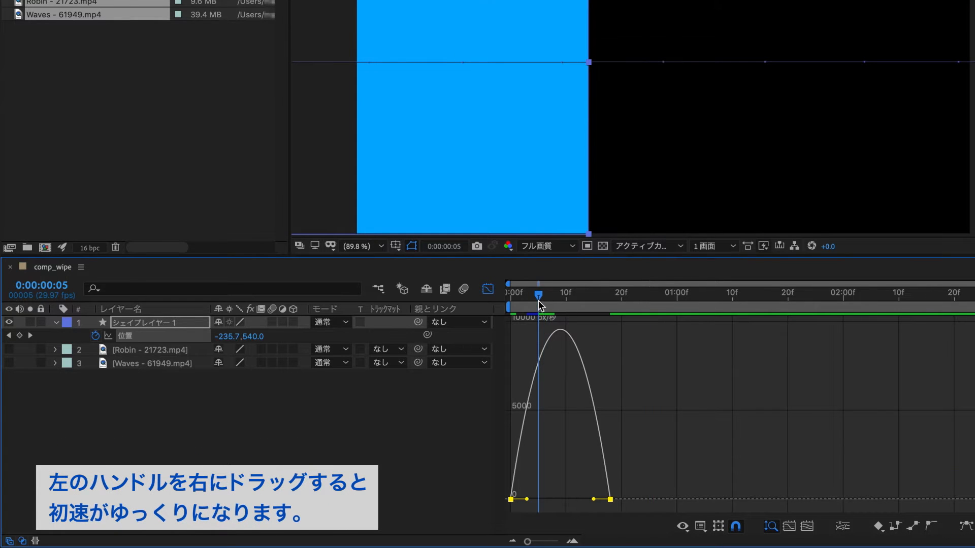
pyautogui.moveTo(526, 499); pyautogui.dragTo(551, 499)
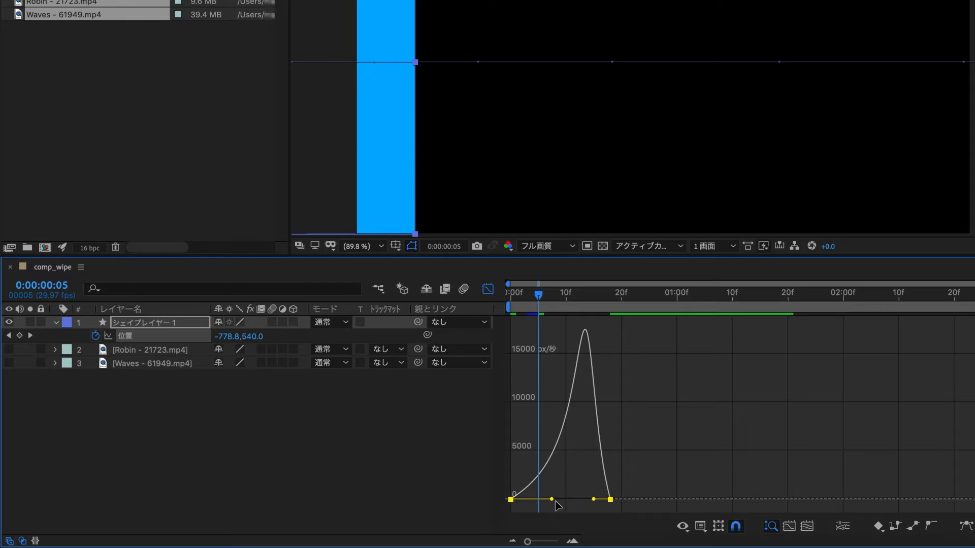
pyautogui.press('super+z')
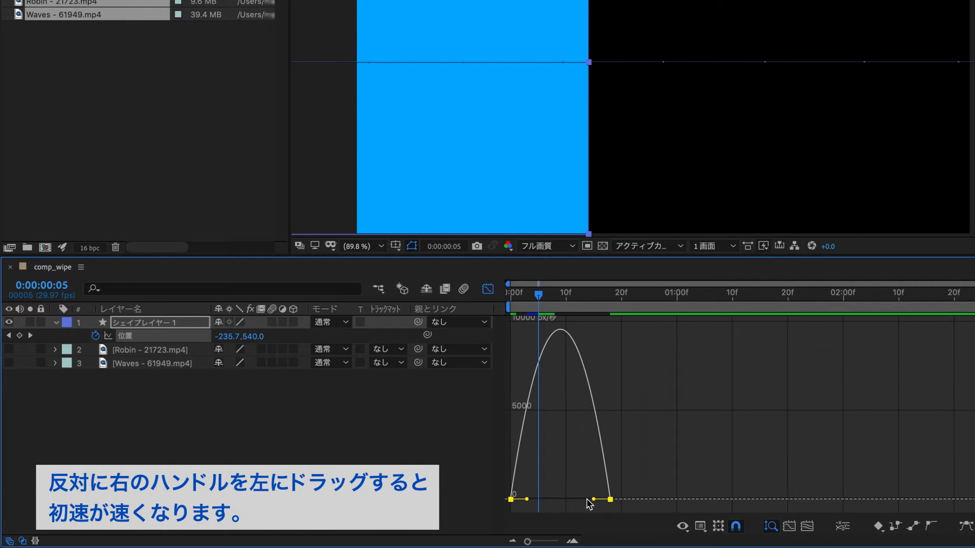
pyautogui.moveTo(593, 500); pyautogui.dragTo(566, 502)
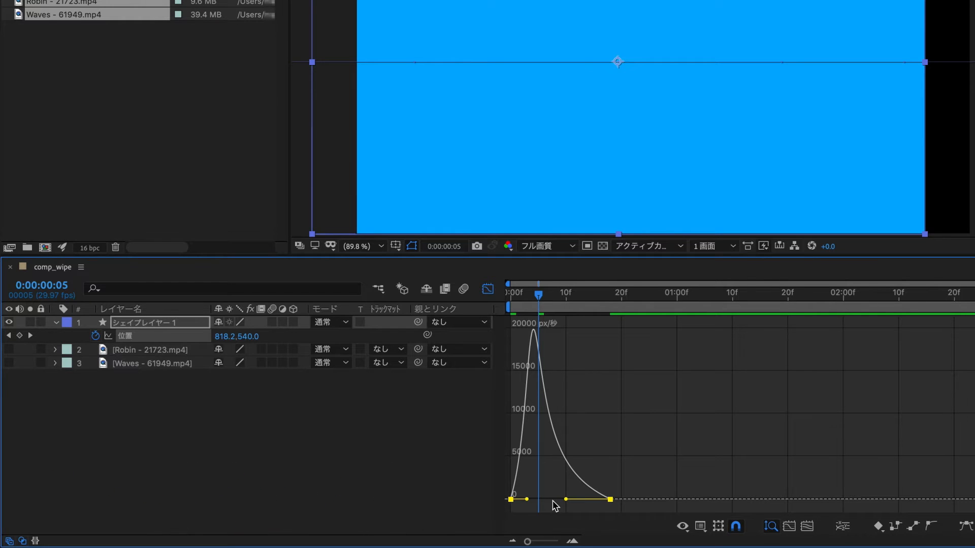
pyautogui.press('super+z')
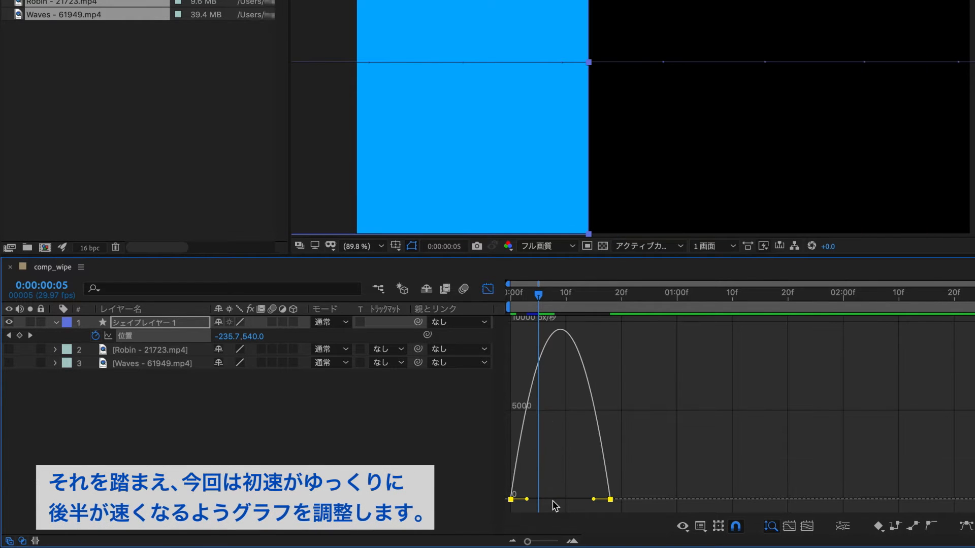
# Step: Drag the first keyframe's influence handle far right so the motion starts slowly, then preview from frame 0
pyautogui.moveTo(527, 499); pyautogui.dragTo(599, 500)
pyautogui.moveTo(537, 296); pyautogui.dragTo(499, 329)
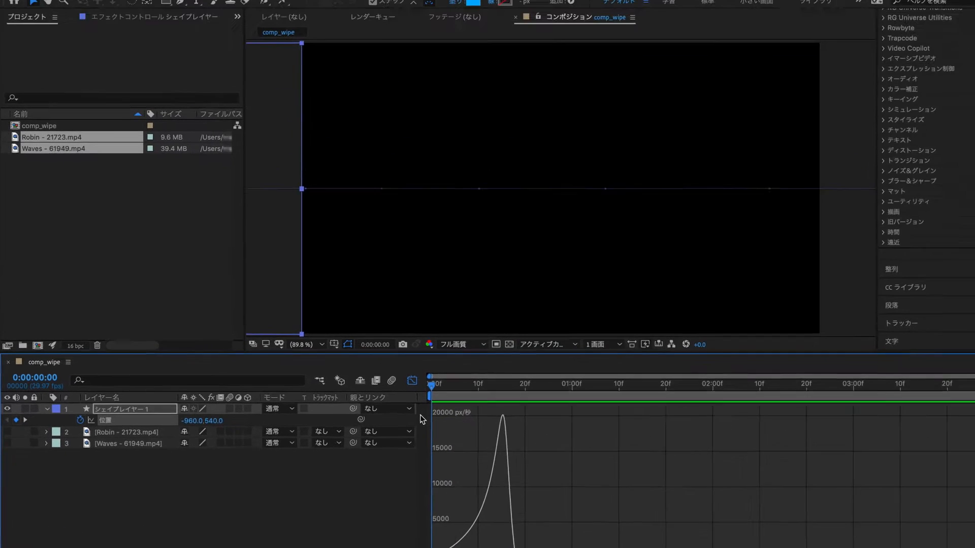
pyautogui.press('space')
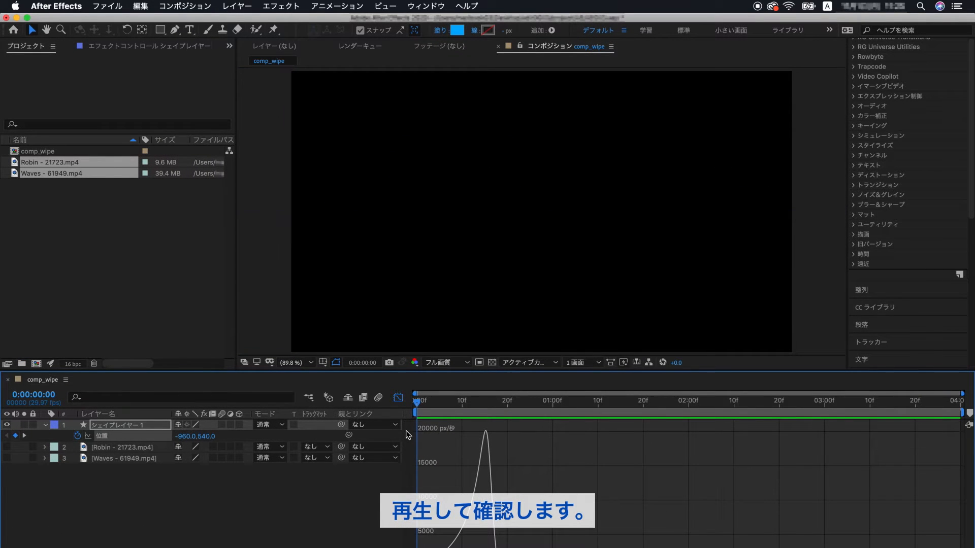
# Step: Preview the wipe animation, then close the Graph Editor
pyautogui.press('space')
pyautogui.press('space')
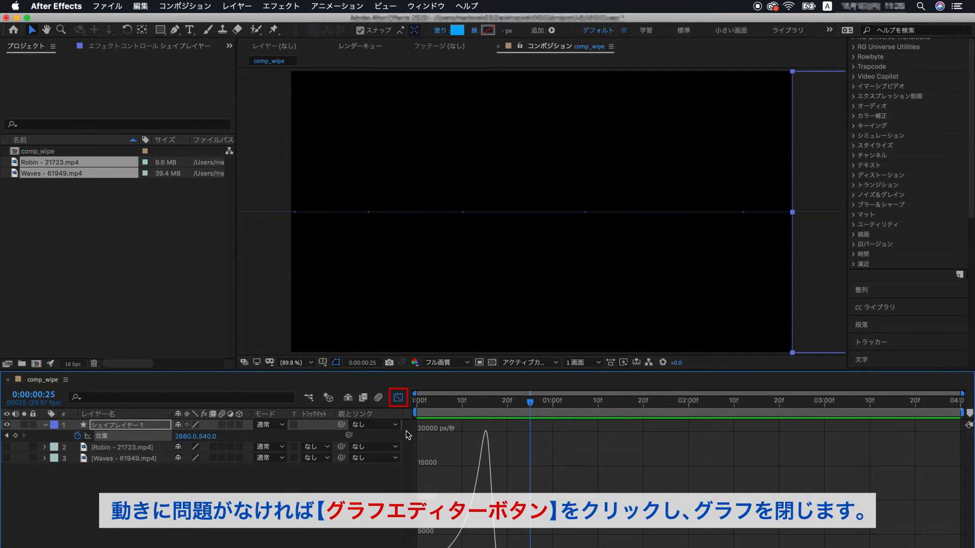
pyautogui.click(398, 398)
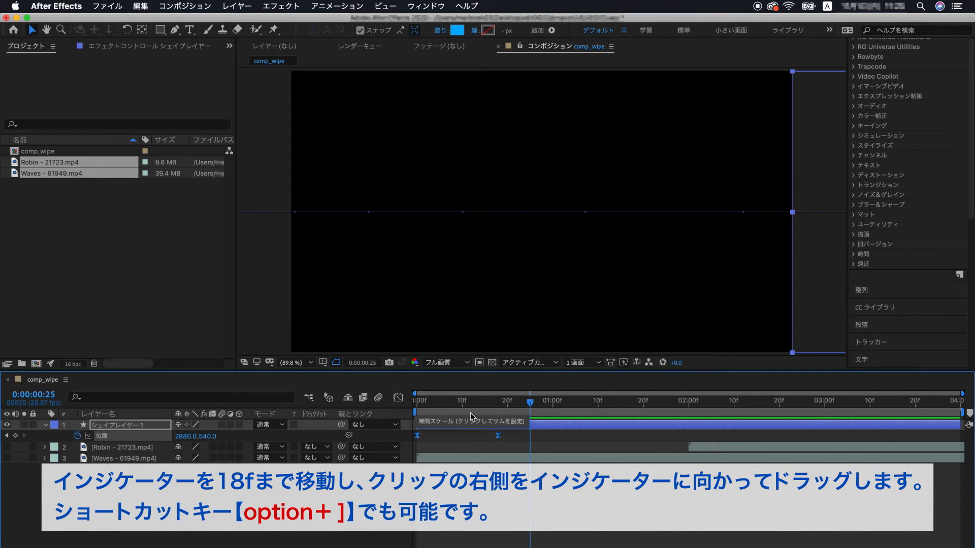
# Step: Move the time indicator to frame 18 and trim the shape layer's end to that frame
pyautogui.click(498, 401)
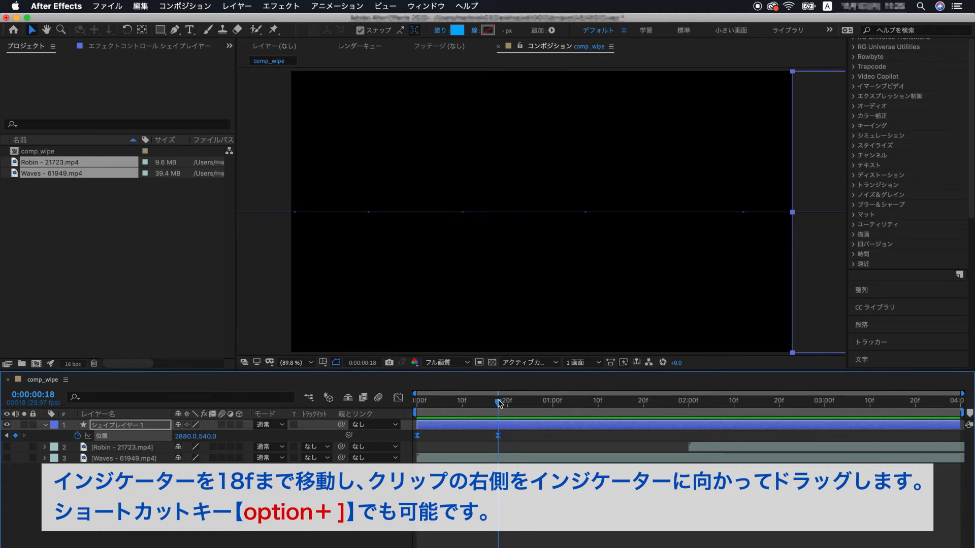
pyautogui.moveTo(957, 425); pyautogui.dragTo(511, 424)
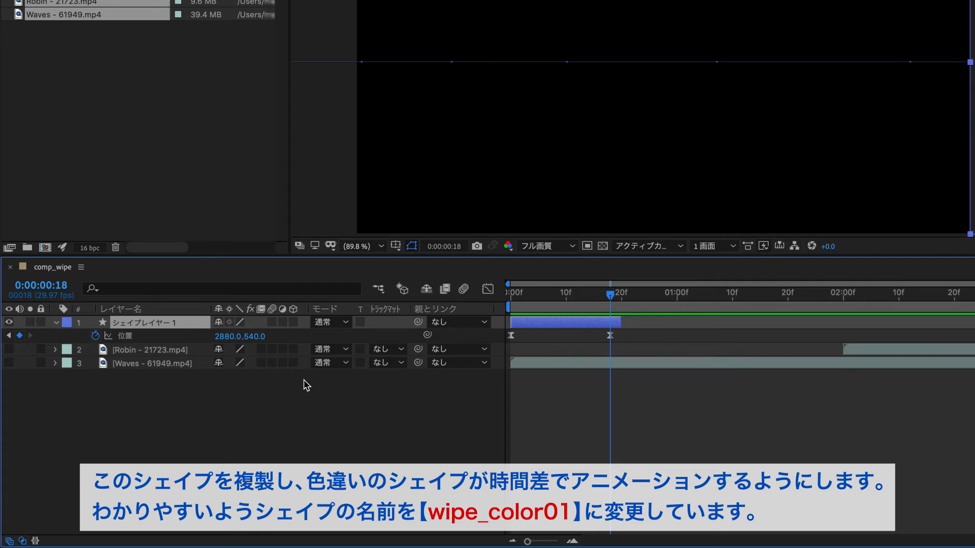
# Step: Rename the shape layer as wipe_color01
pyautogui.press('Return')
pyautogui.write('wipe_color01')
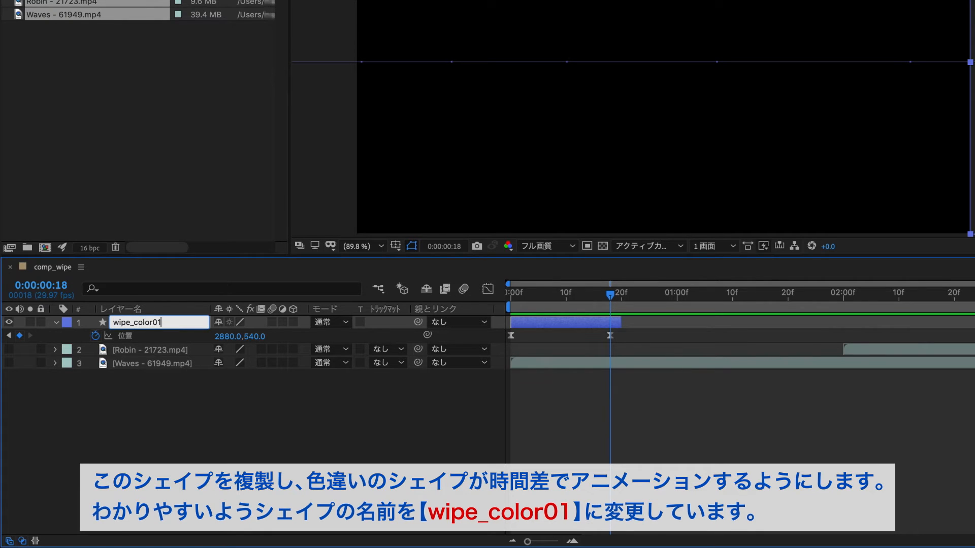
pyautogui.press('Return')
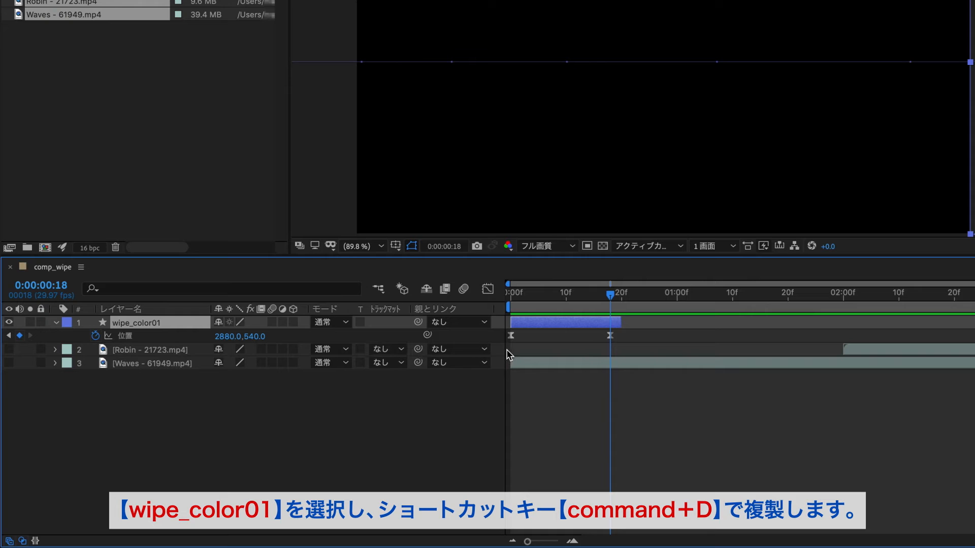
# Step: Duplicate wipe_color01 and shift the copy to start 2 frames later
pyautogui.press('super+d')
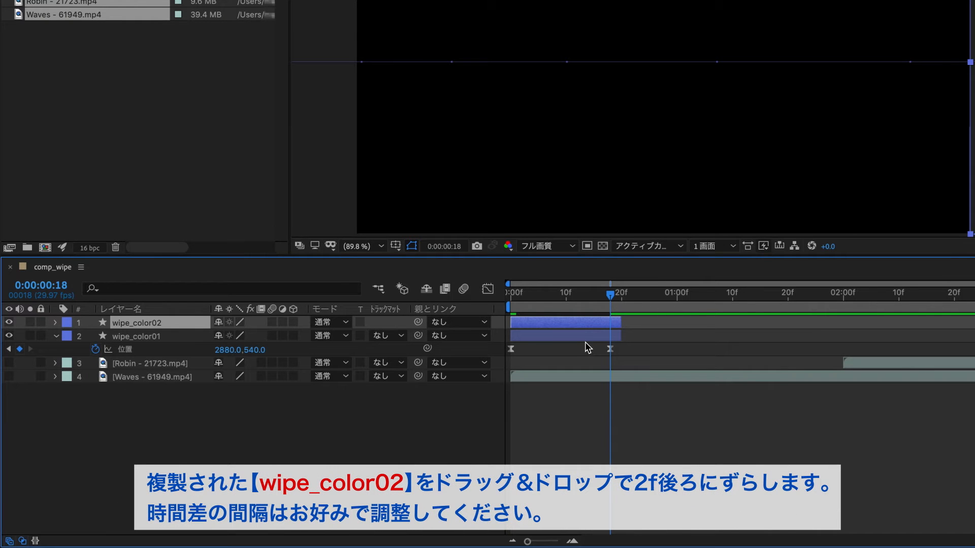
pyautogui.click(524, 298)
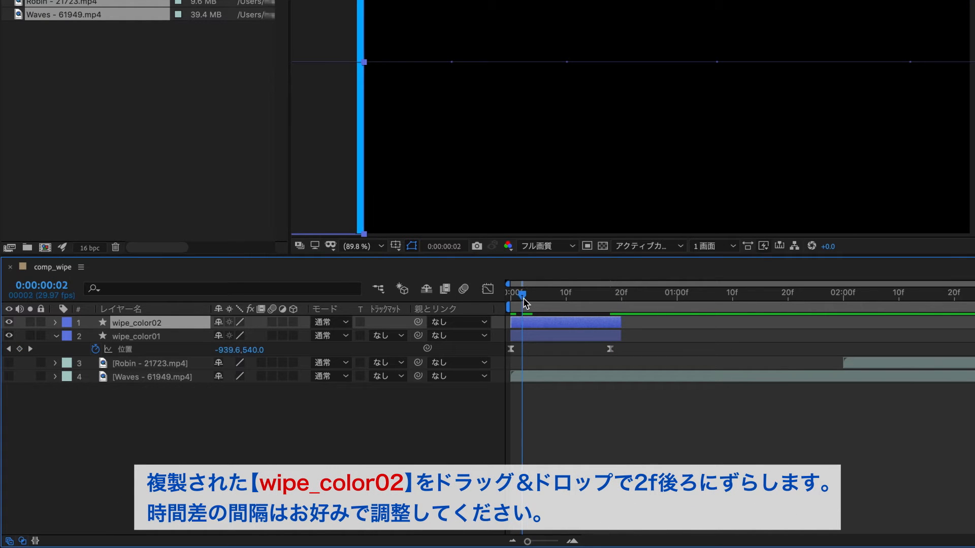
pyautogui.moveTo(547, 327); pyautogui.dragTo(559, 327)
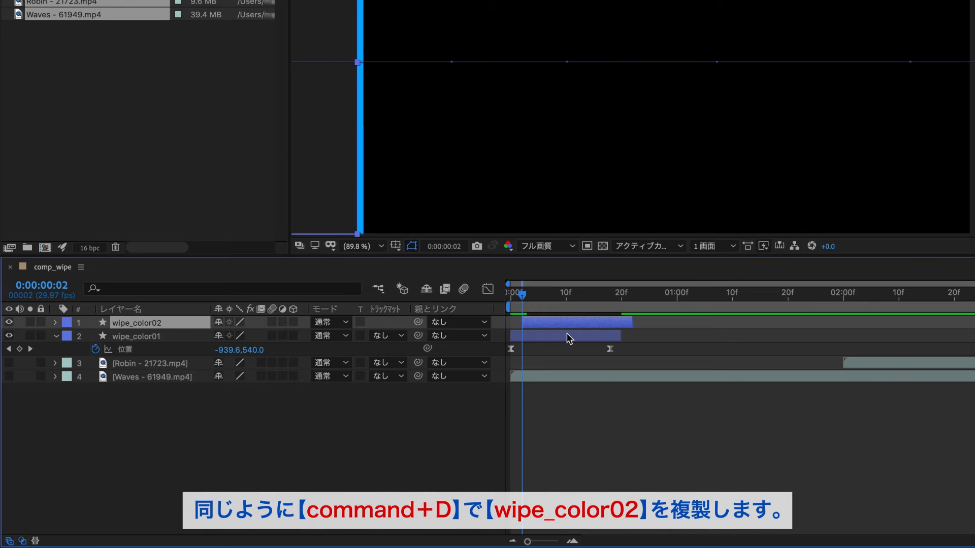
# Step: Duplicate the second wipe layer and nudge the new copy 2 frames later than it
pyautogui.press('super+d')
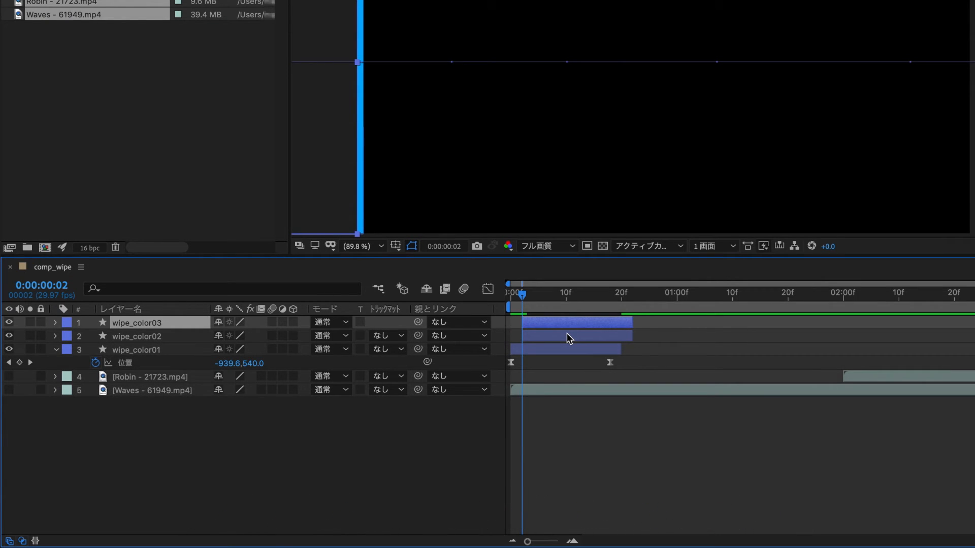
pyautogui.hotkey('alt', 'pagedown')
pyautogui.hotkey('alt', 'pagedown')
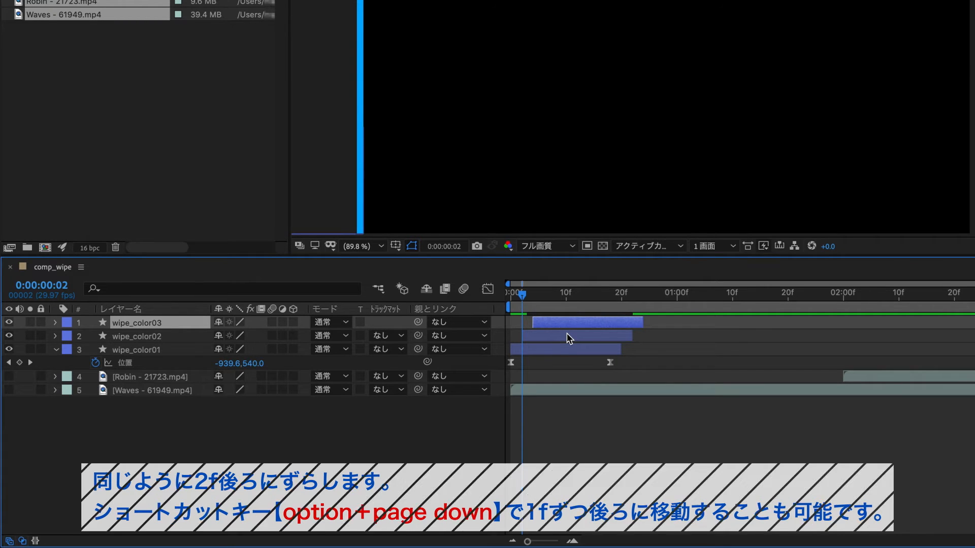
pyautogui.moveTo(542, 297); pyautogui.dragTo(588, 303)
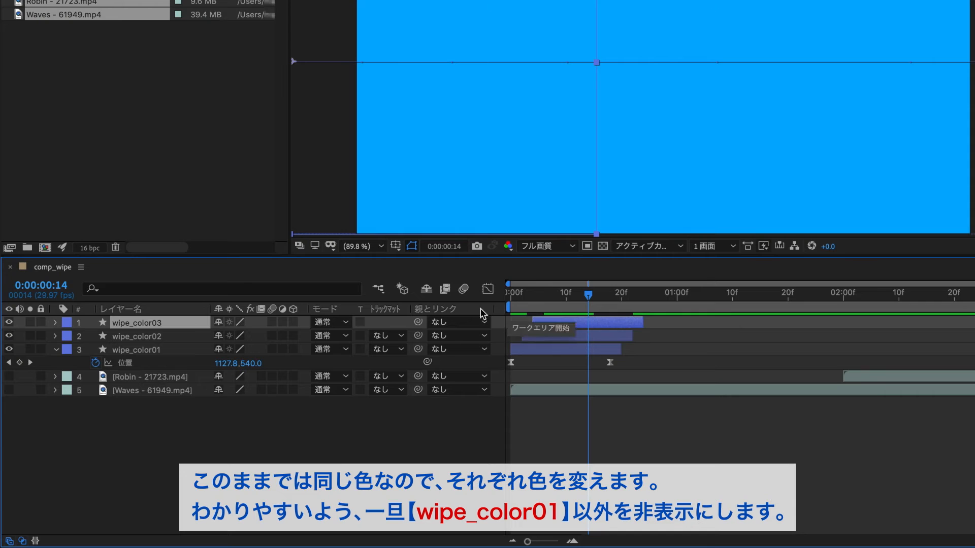
# Step: Hide the two copied wipe layers and apply the Gradient Ramp effect to wipe_color01
pyautogui.moveTo(9, 322); pyautogui.dragTo(10, 339)
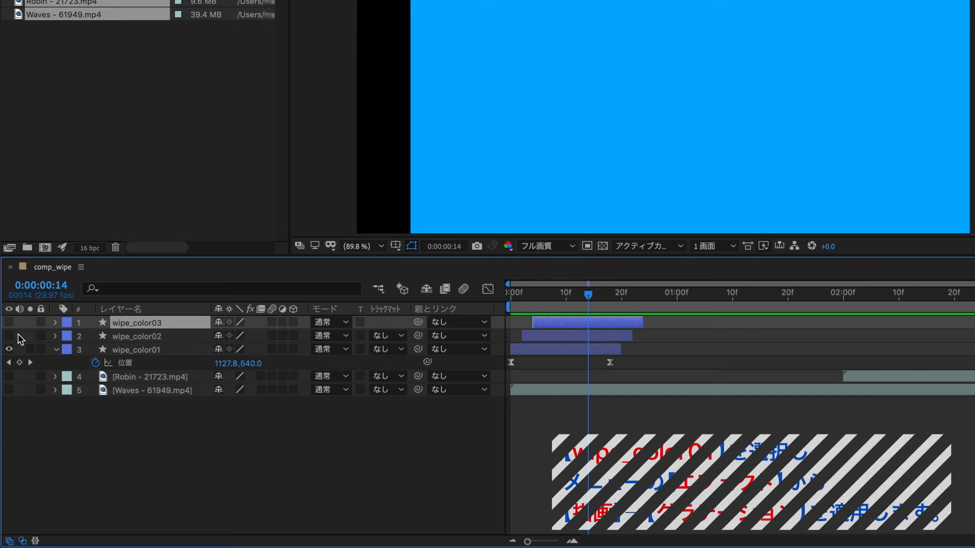
pyautogui.click(136, 352)
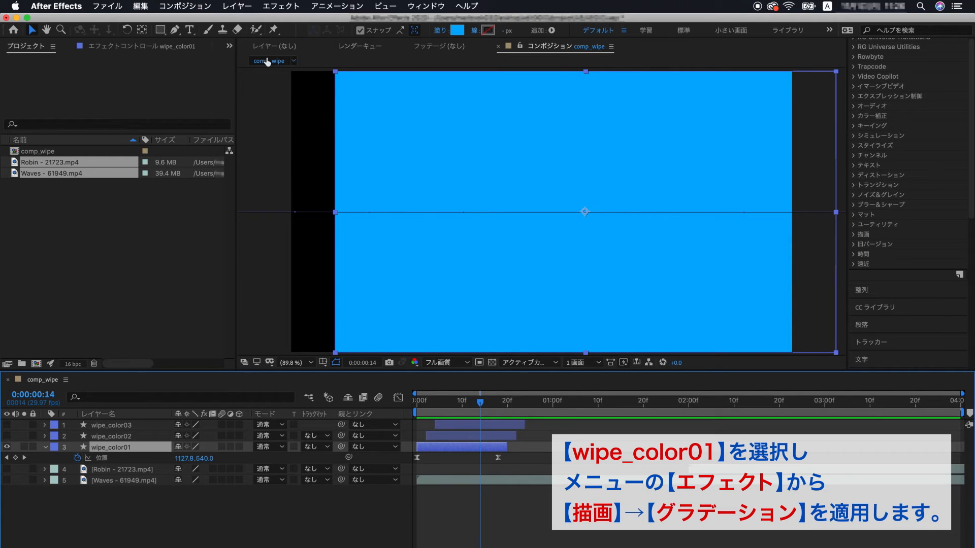
pyautogui.click(284, 7)
pyautogui.moveTo(286, 517)
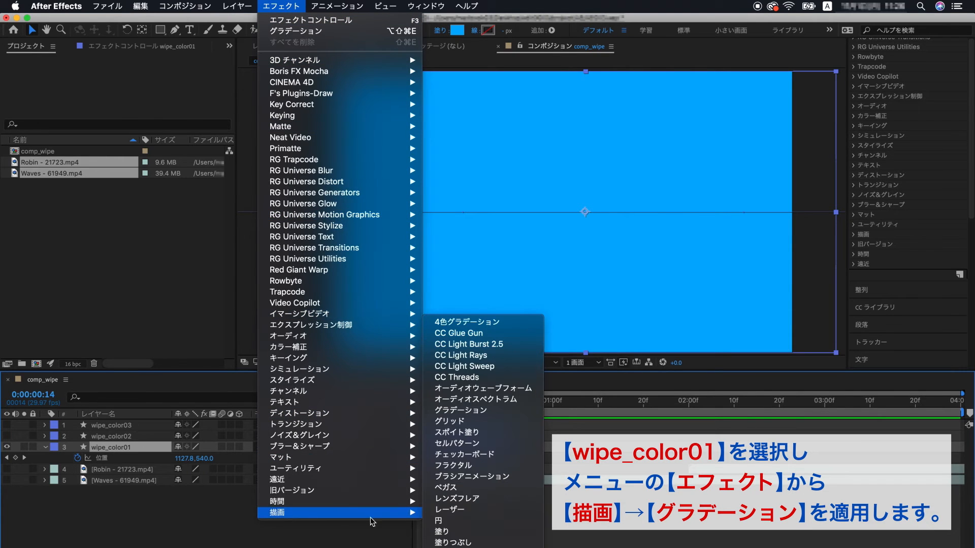
pyautogui.click(525, 414)
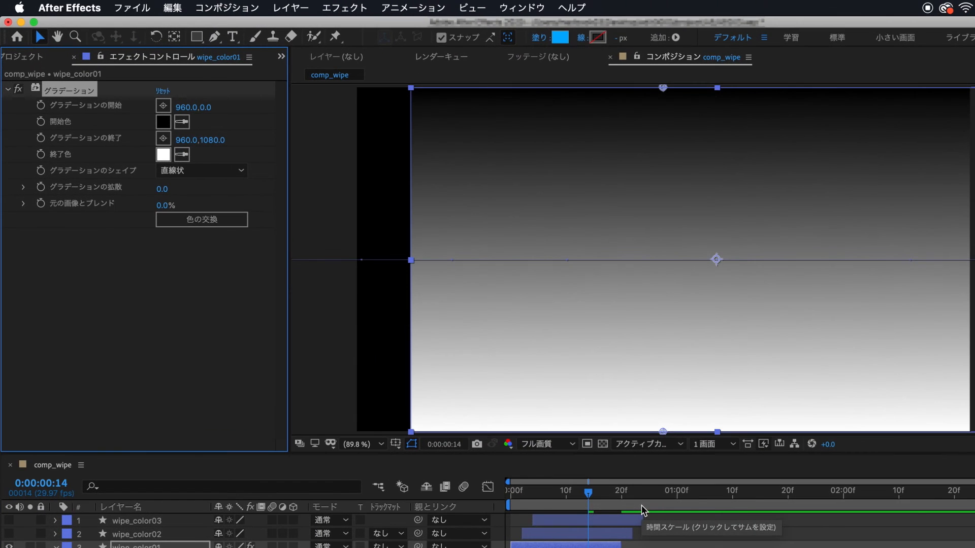
# Step: Set the gradient's start colour to blue 006DFF and its end colour to a lighter blue
pyautogui.click(169, 127)
pyautogui.click(659, 249)
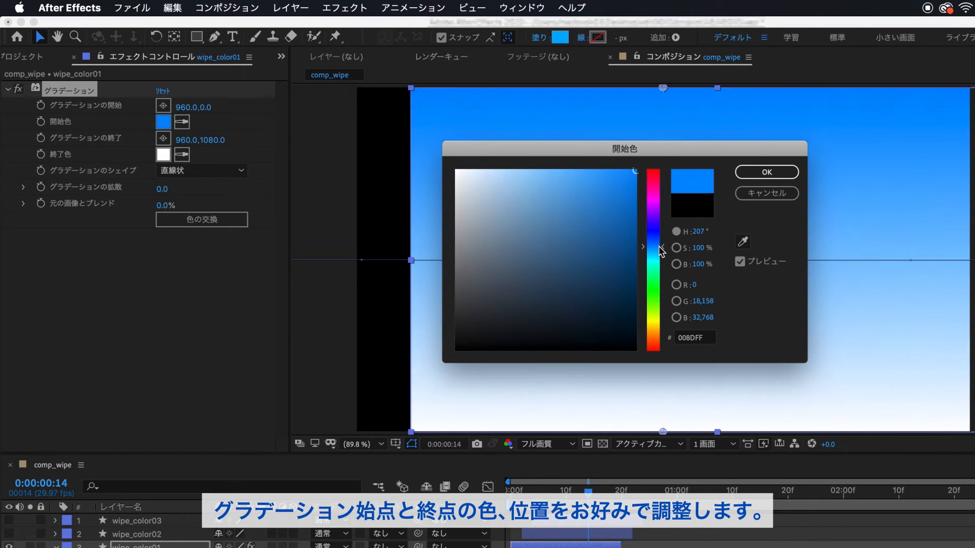
pyautogui.moveTo(661, 248); pyautogui.dragTo(660, 247)
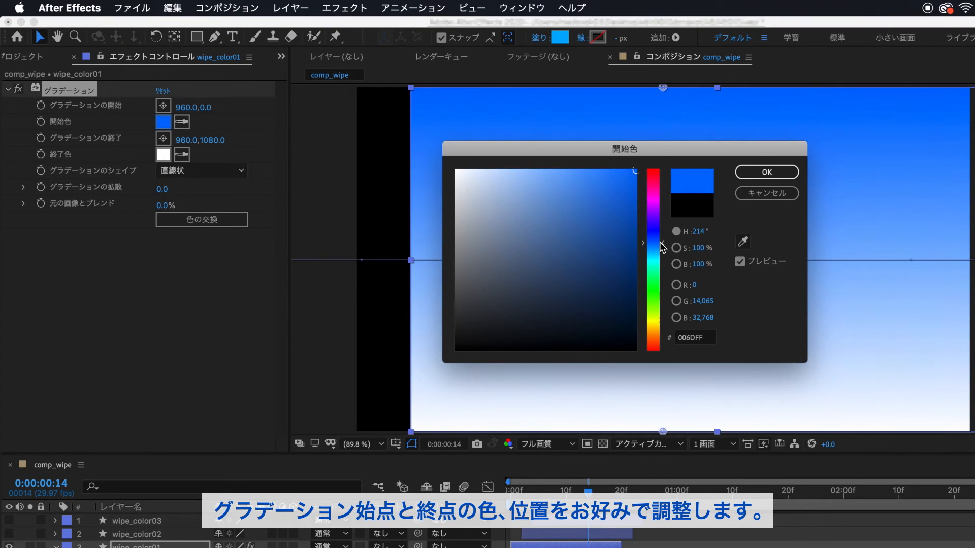
pyautogui.click(766, 172)
pyautogui.click(163, 154)
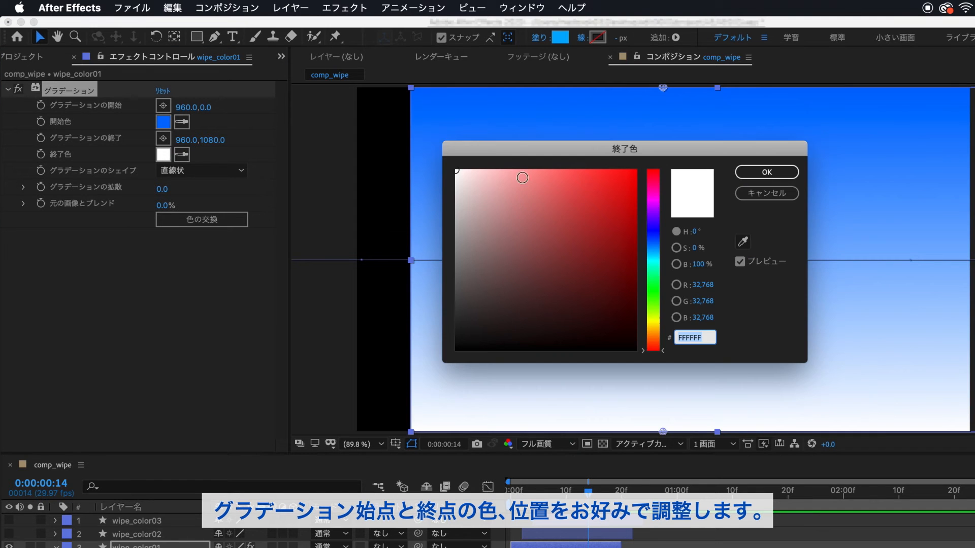
pyautogui.moveTo(629, 176); pyautogui.dragTo(672, 170)
pyautogui.moveTo(660, 245); pyautogui.dragTo(663, 252)
pyautogui.click(778, 174)
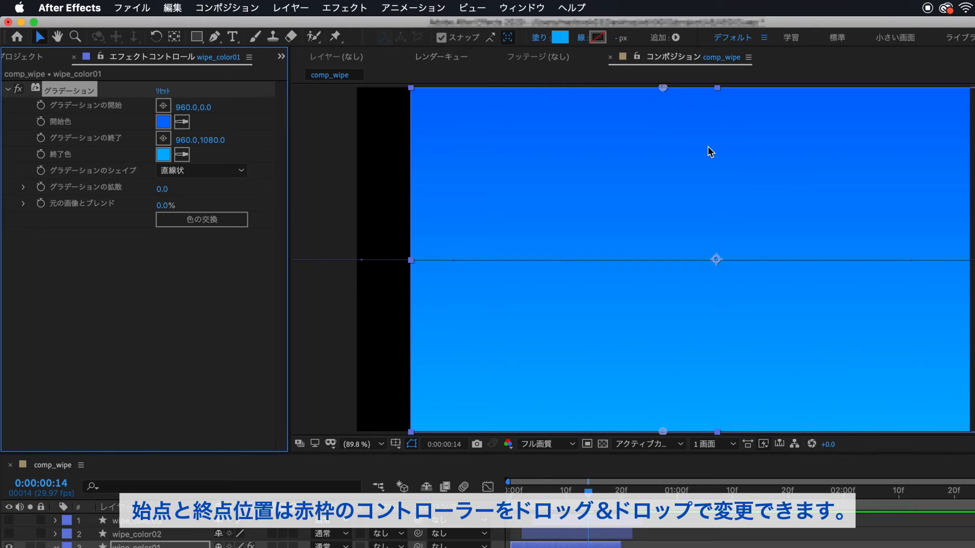
# Step: Move the gradient start point to about 601, 352 and the end point to about 1942, 1071
pyautogui.moveTo(663, 89); pyautogui.dragTo(549, 204)
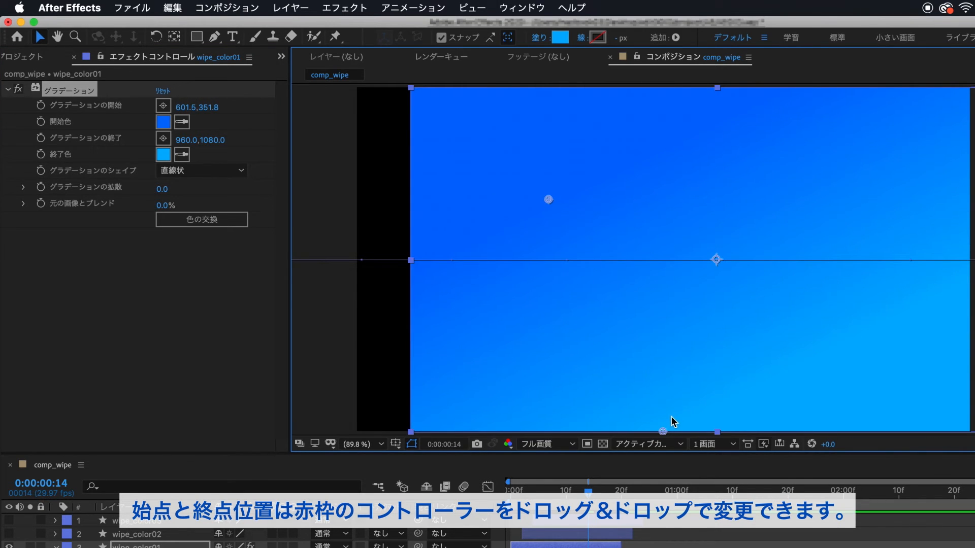
pyautogui.moveTo(663, 431); pyautogui.dragTo(971, 429)
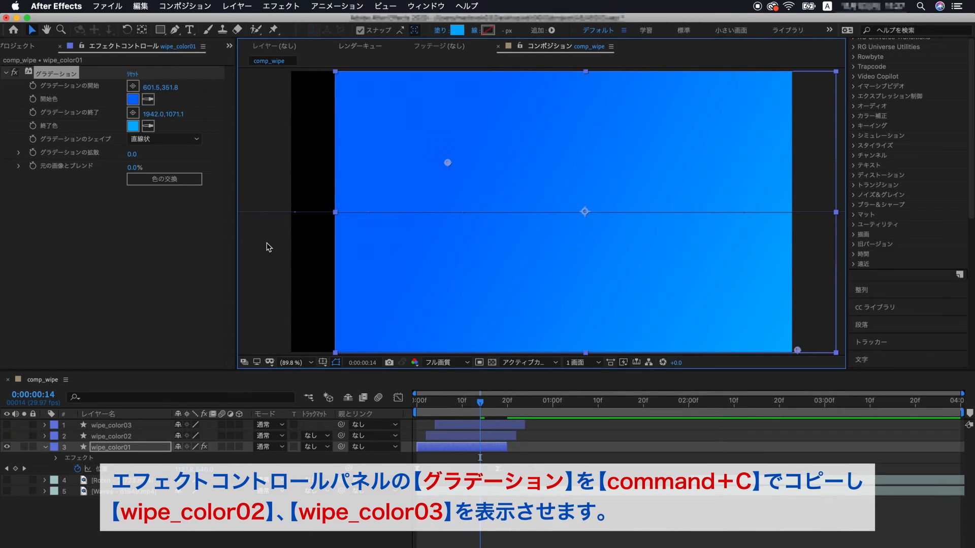
# Step: Copy the Gradient Ramp effect, unhide the copies, and paste it onto wipe_color02 and wipe_color03
pyautogui.click(71, 75)
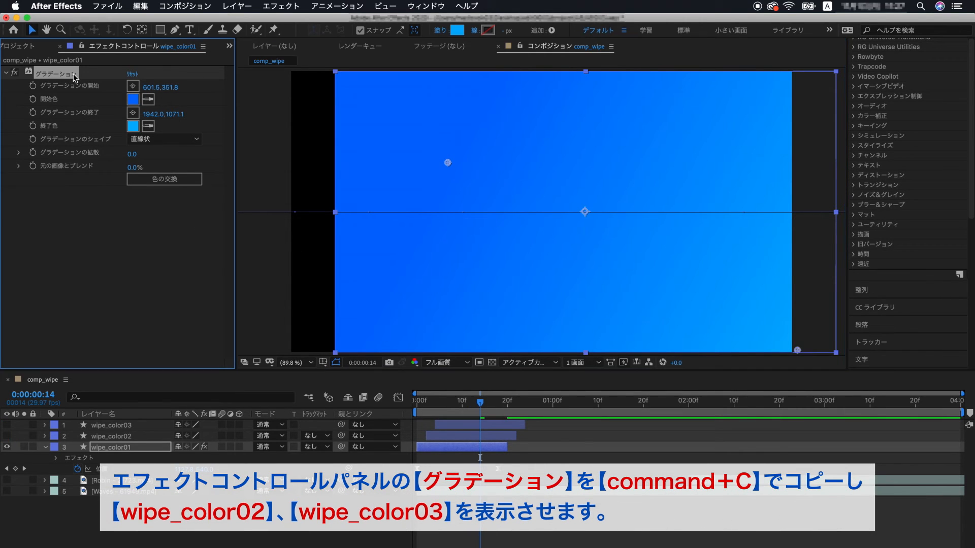
pyautogui.moveTo(7, 425); pyautogui.dragTo(6, 436)
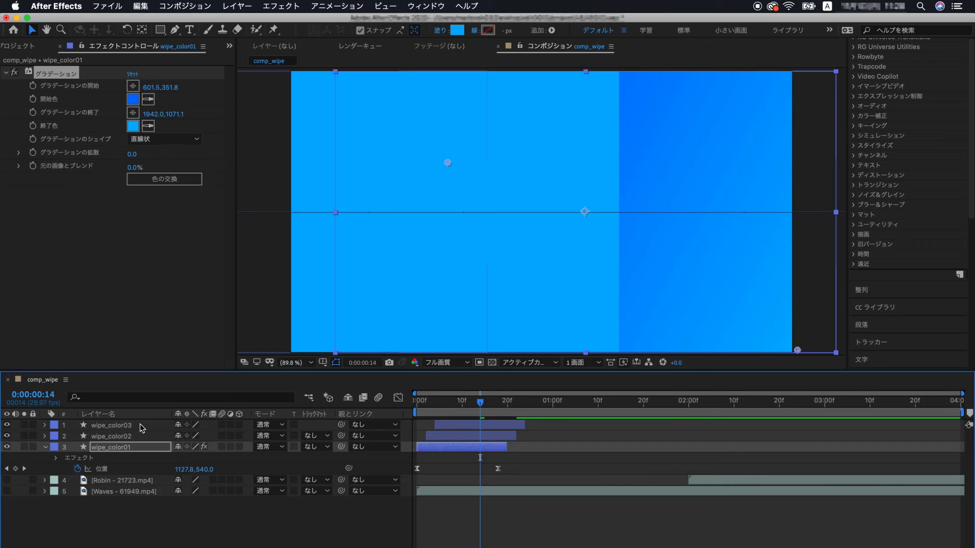
pyautogui.click(141, 426)
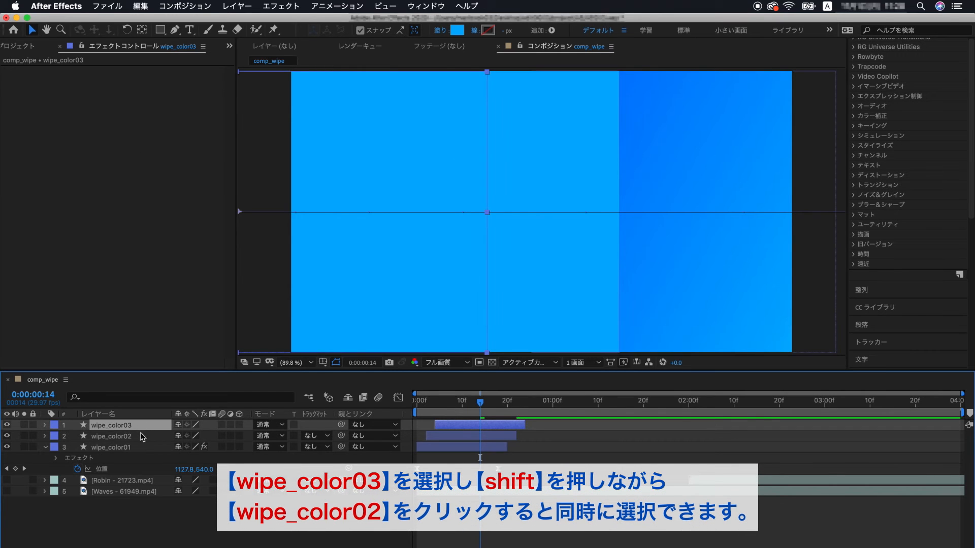
pyautogui.keyDown('shift'); pyautogui.click(142, 439); pyautogui.keyUp('shift')
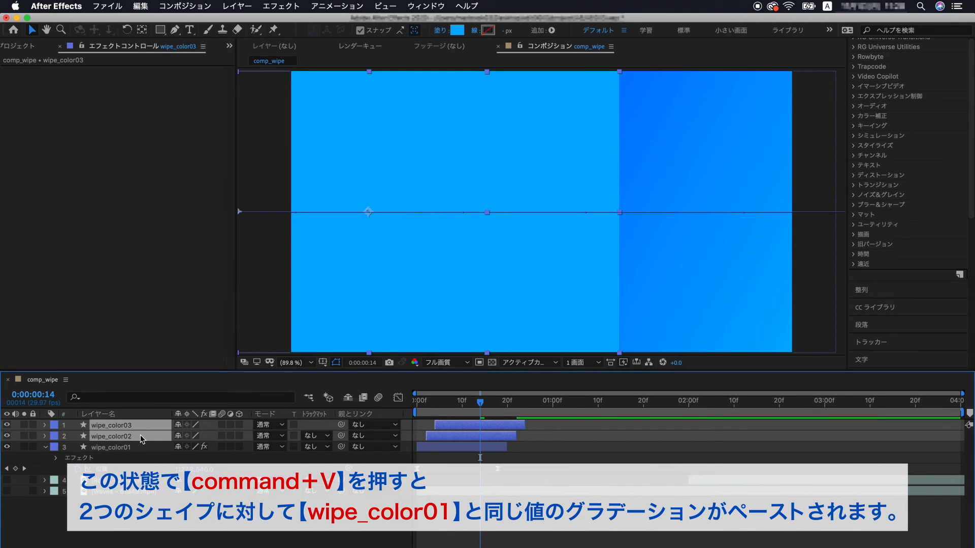
pyautogui.press('super+v')
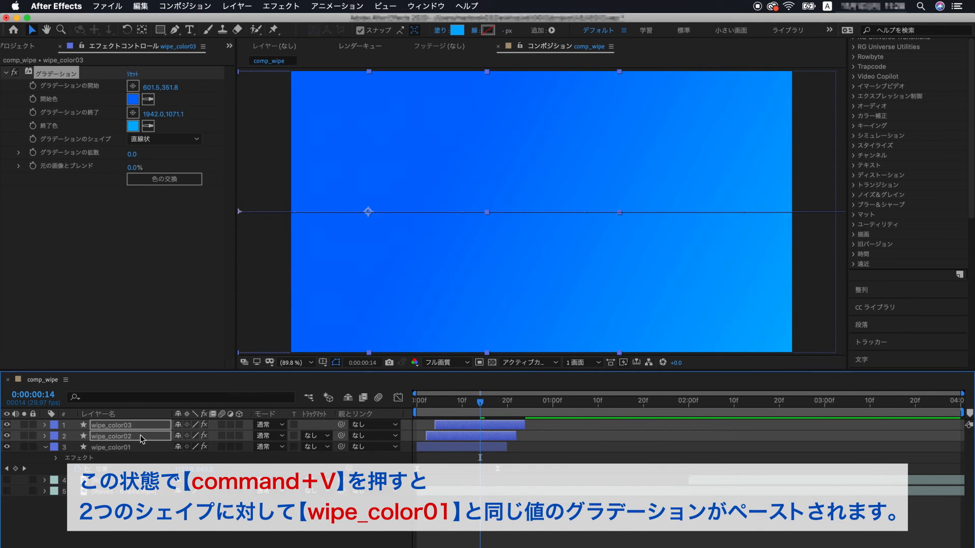
pyautogui.click(320, 512)
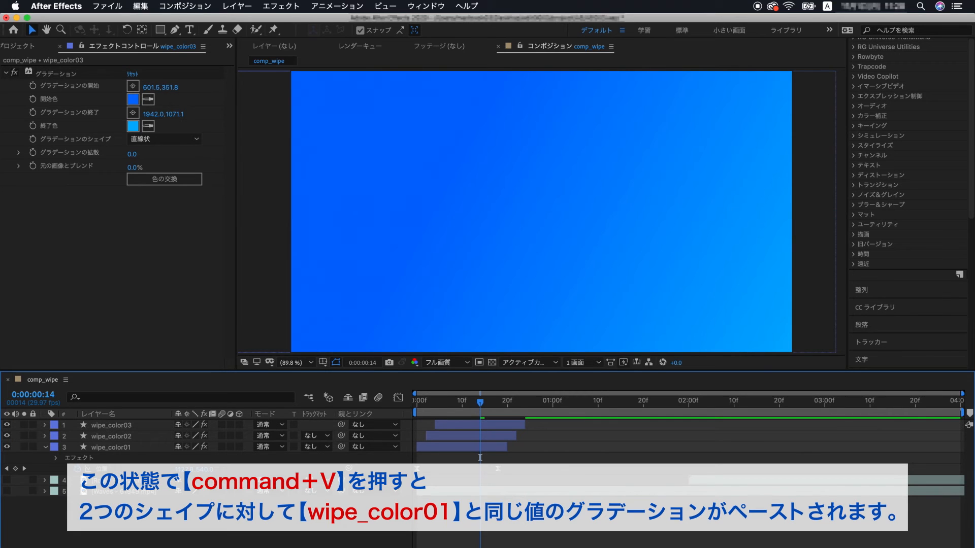
pyautogui.click(511, 426)
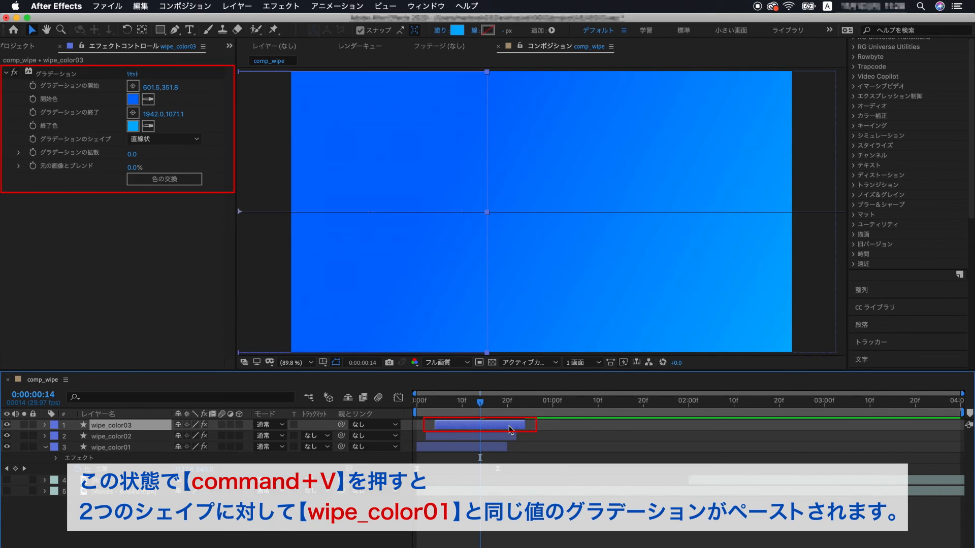
# Step: Set wipe_color02's gradient start colour to 0044FF and end colour to 0080FF
pyautogui.click(510, 438)
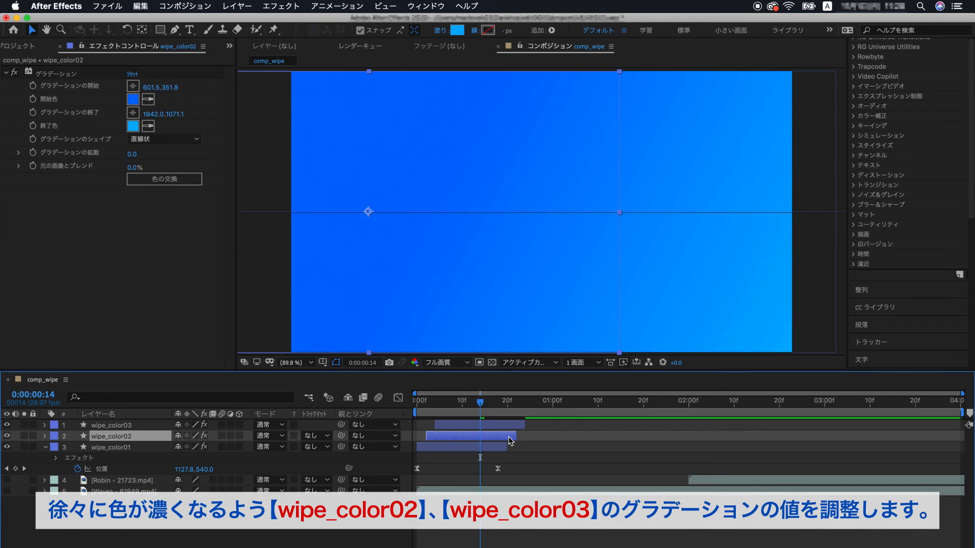
pyautogui.click(133, 99)
pyautogui.click(542, 194)
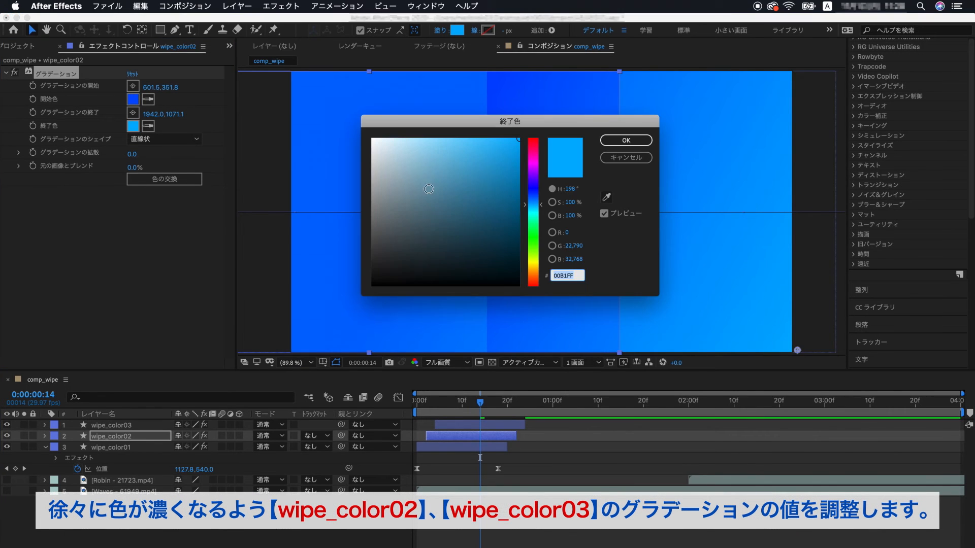
pyautogui.moveTo(542, 210); pyautogui.dragTo(544, 203)
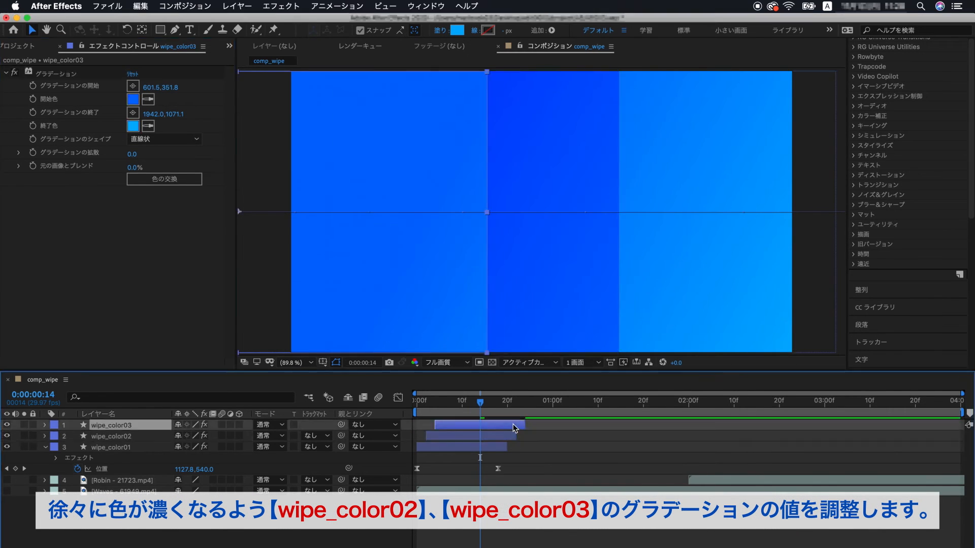
# Step: Set wipe_color03's gradient start colour to 002BFF and end colour to 0094F4
pyautogui.click(133, 99)
pyautogui.moveTo(543, 203); pyautogui.dragTo(544, 194)
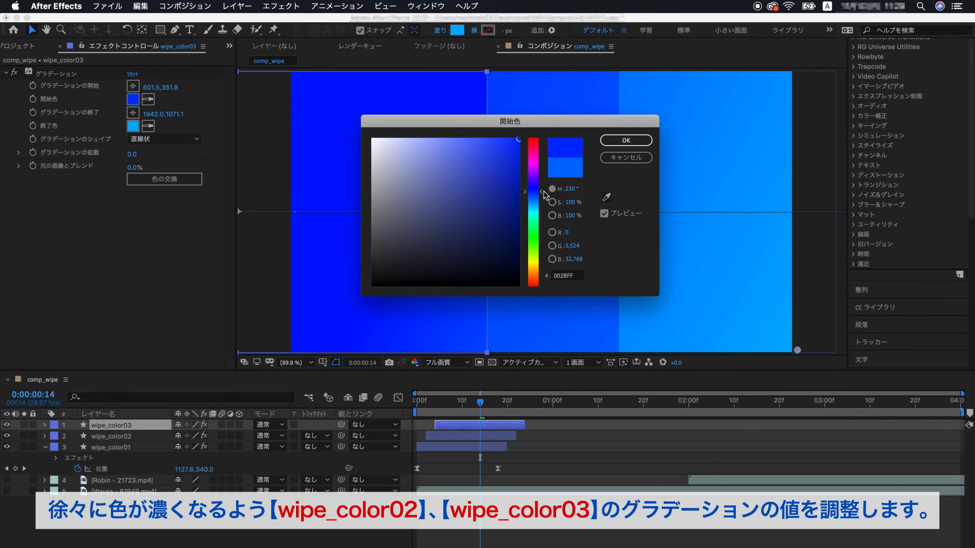
pyautogui.click(606, 143)
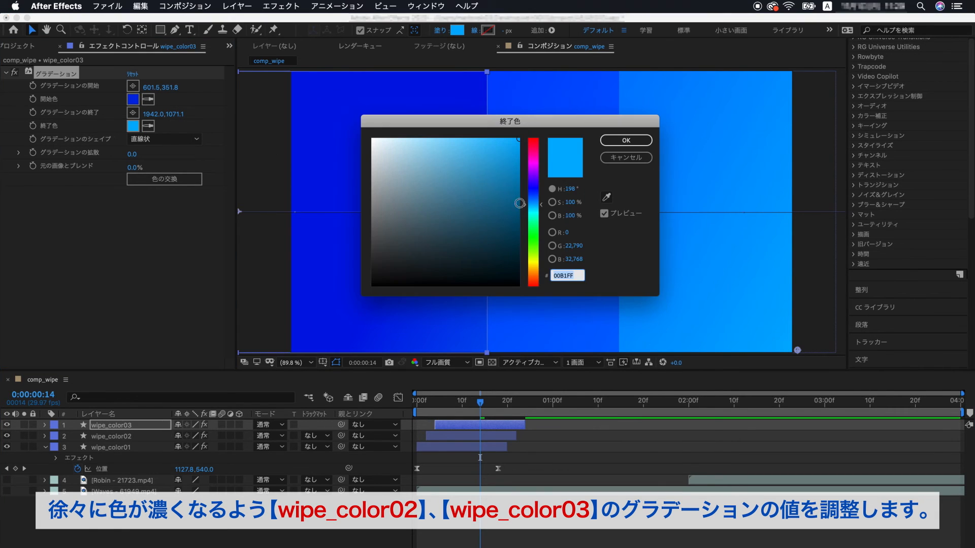
pyautogui.moveTo(543, 204); pyautogui.dragTo(544, 202)
pyautogui.moveTo(517, 152); pyautogui.dragTo(531, 145)
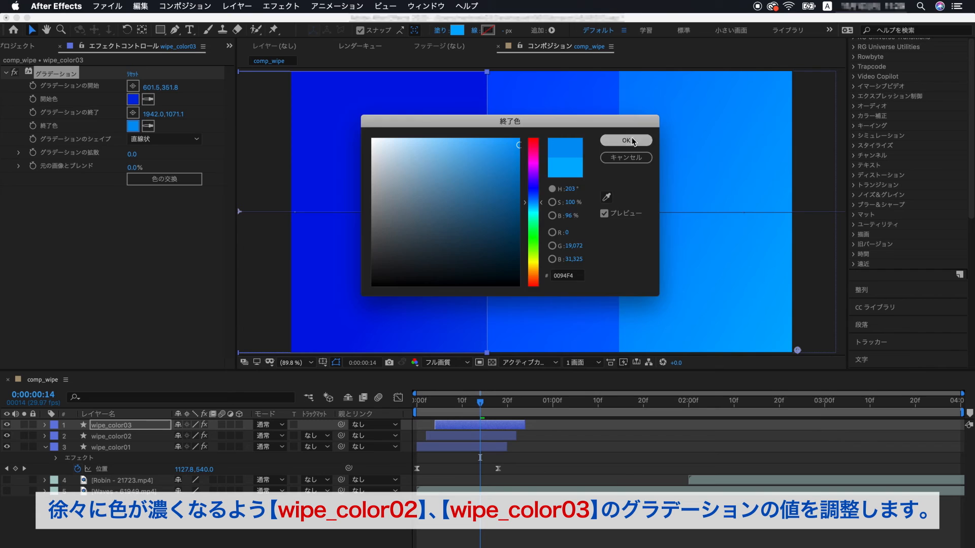
pyautogui.click(626, 141)
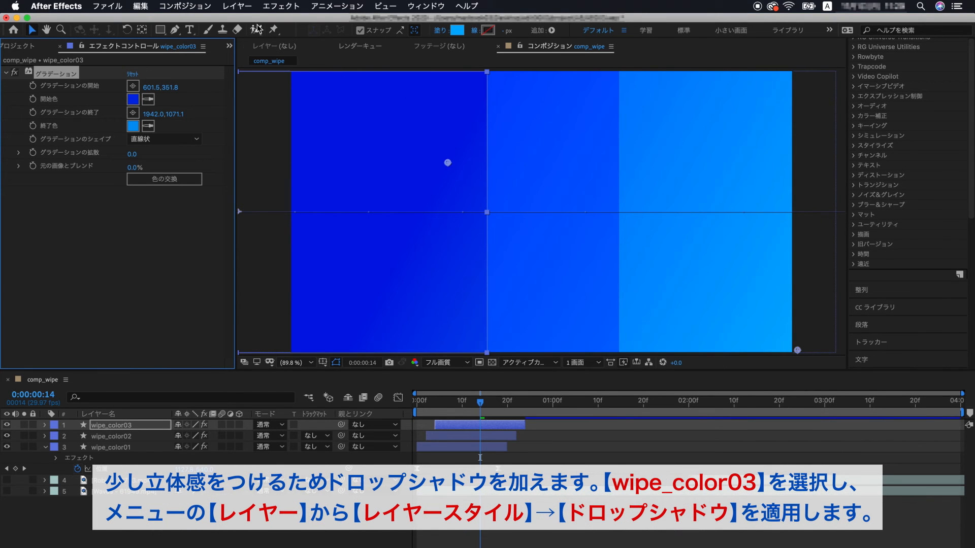
# Step: Apply a Drop Shadow layer style to wipe_color03
pyautogui.click(237, 6)
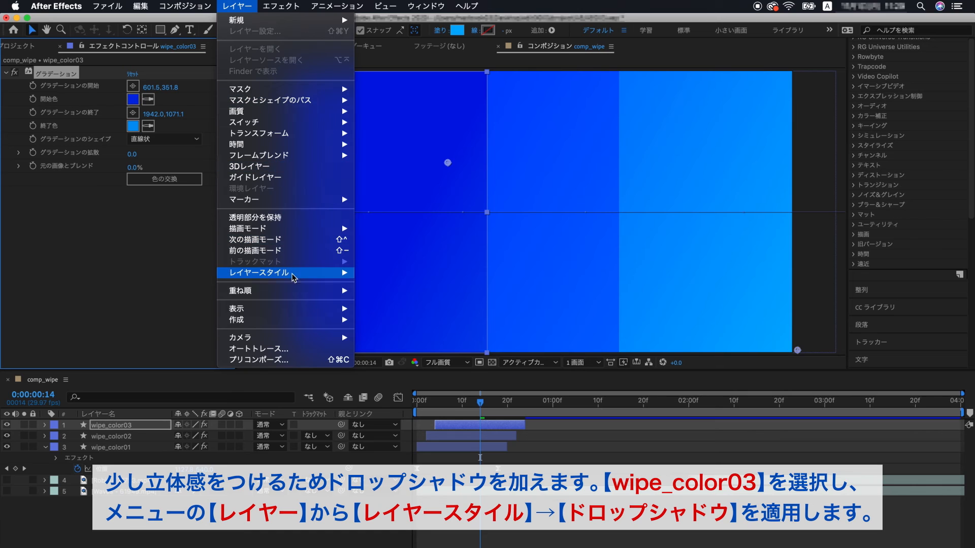
pyautogui.moveTo(285, 273)
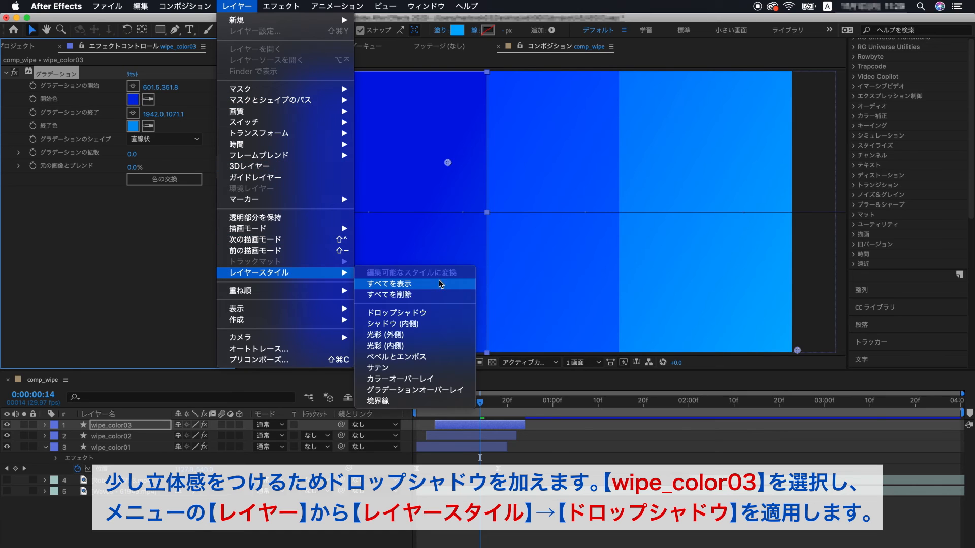
pyautogui.click(447, 313)
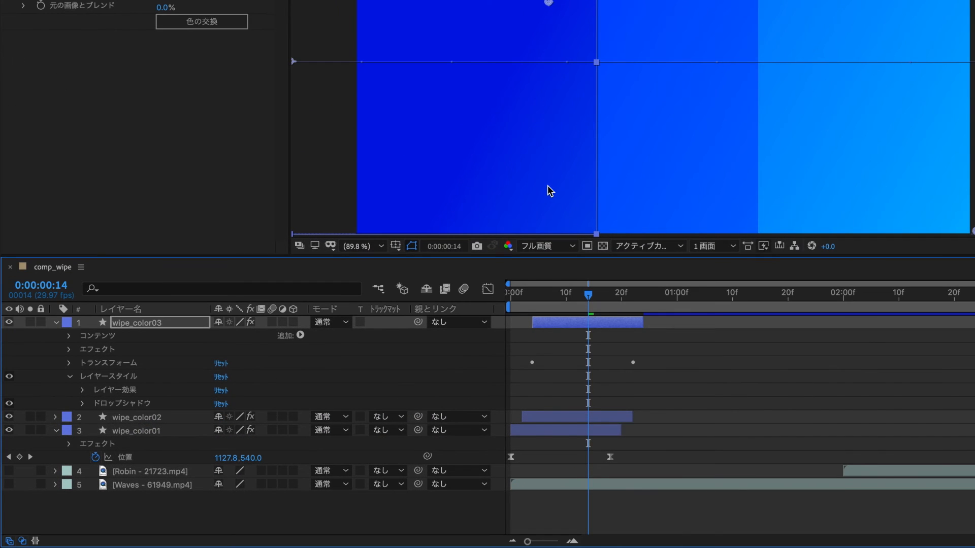
# Step: Expand the Drop Shadow properties and set its opacity to 50% and angle to 0°
pyautogui.click(83, 403)
pyautogui.scroll(-2, 254, 426)
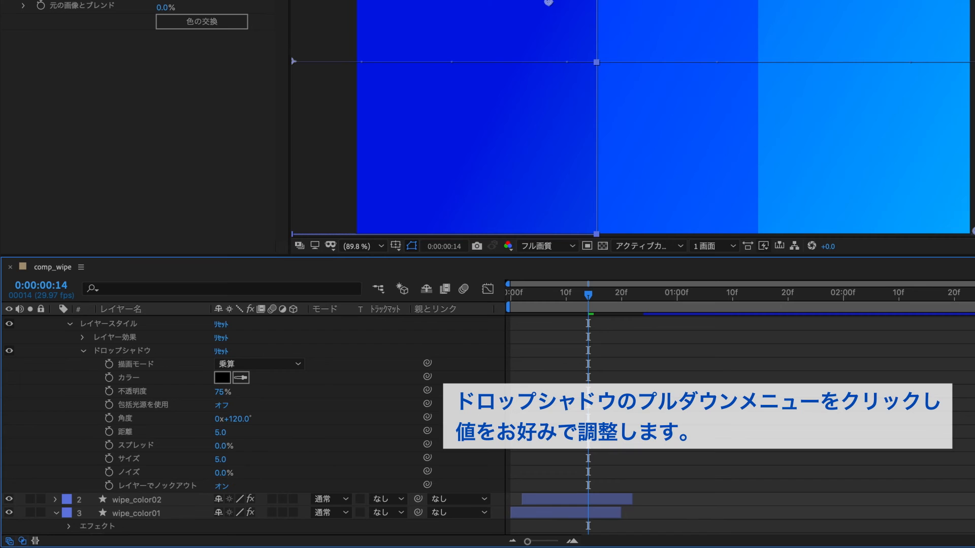
pyautogui.click(232, 395)
pyautogui.write('50')
pyautogui.press('Return')
pyautogui.click(239, 419)
pyautogui.write('0')
pyautogui.press('Return')
# Step: Set the Drop Shadow distance to 0, spread to 20%, and size to 250
pyautogui.click(222, 432)
pyautogui.write('0')
pyautogui.press('Return')
pyautogui.click(226, 445)
pyautogui.write('20')
pyautogui.press('Return')
pyautogui.click(224, 460)
pyautogui.write('250')
pyautogui.press('Return')
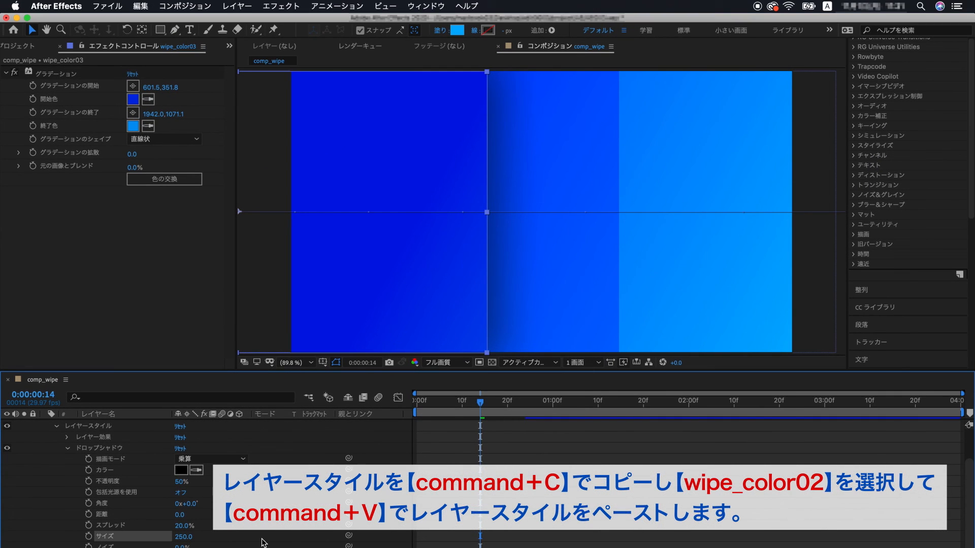
# Step: Copy wipe_color03's layer styles and paste them onto wipe_color02
pyautogui.scroll(3, 971, 494)
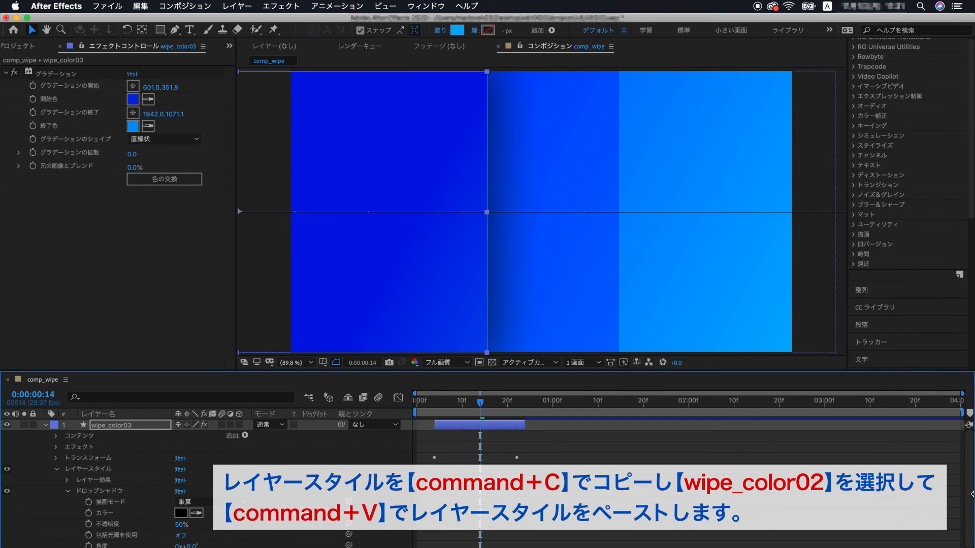
pyautogui.click(126, 474)
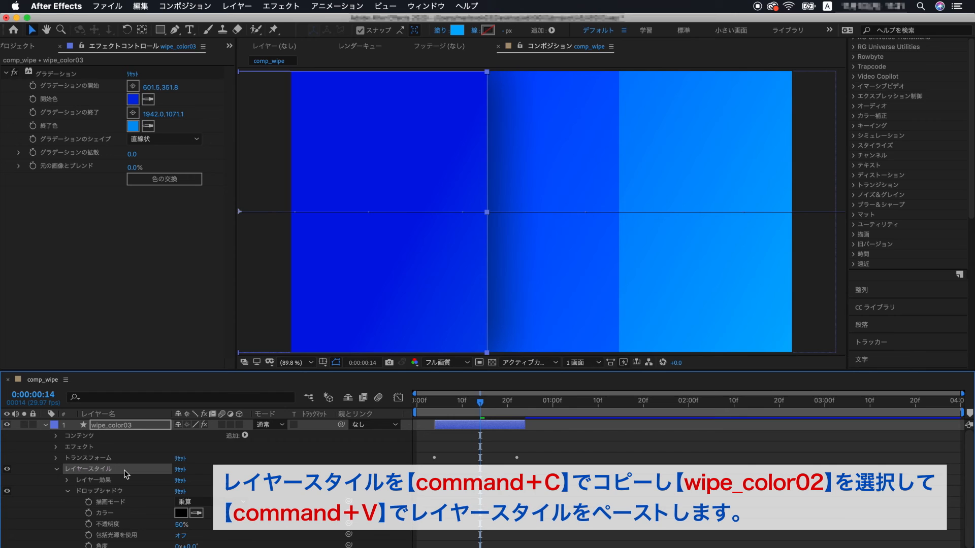
pyautogui.click(57, 469)
pyautogui.click(45, 427)
pyautogui.click(137, 439)
pyautogui.press('super+v')
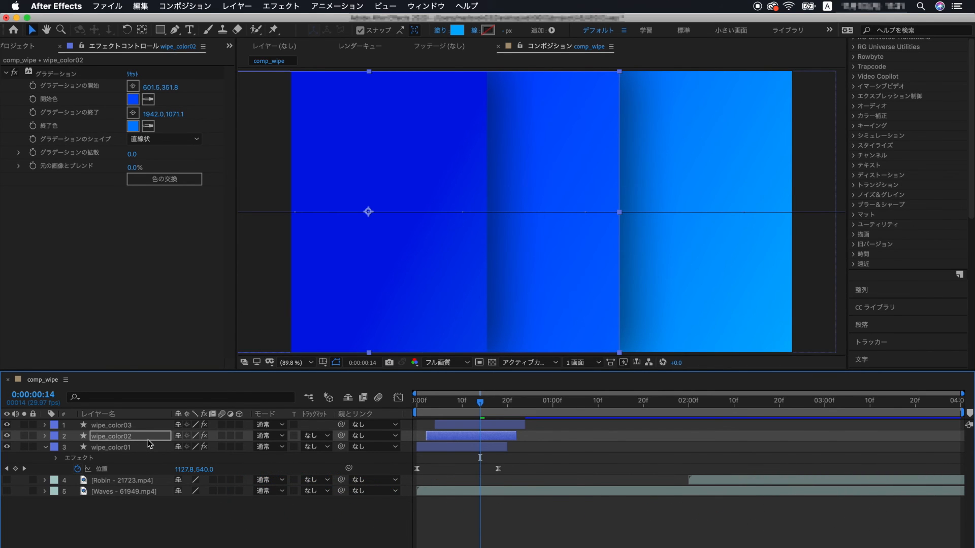
# Step: Stop the preview and make both video clip layers visible
pyautogui.press('space')
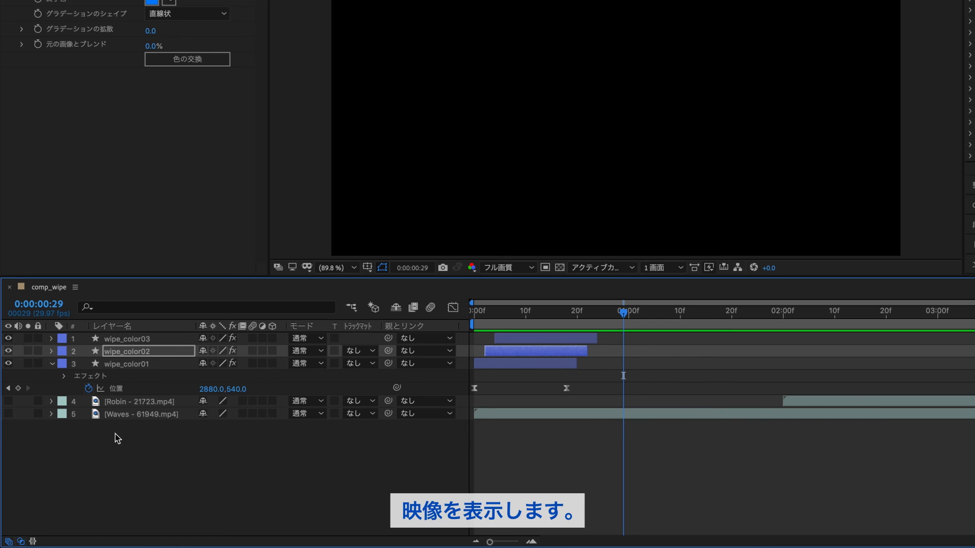
pyautogui.moveTo(8, 414); pyautogui.dragTo(9, 401)
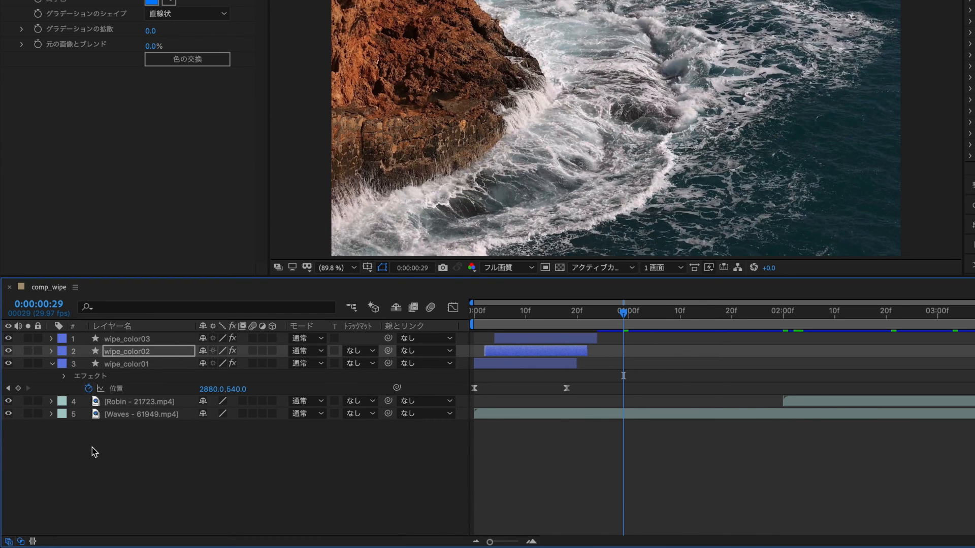
# Step: Select the three wipe layers and move them to where the clips switch, around 2:00
pyautogui.click(551, 341)
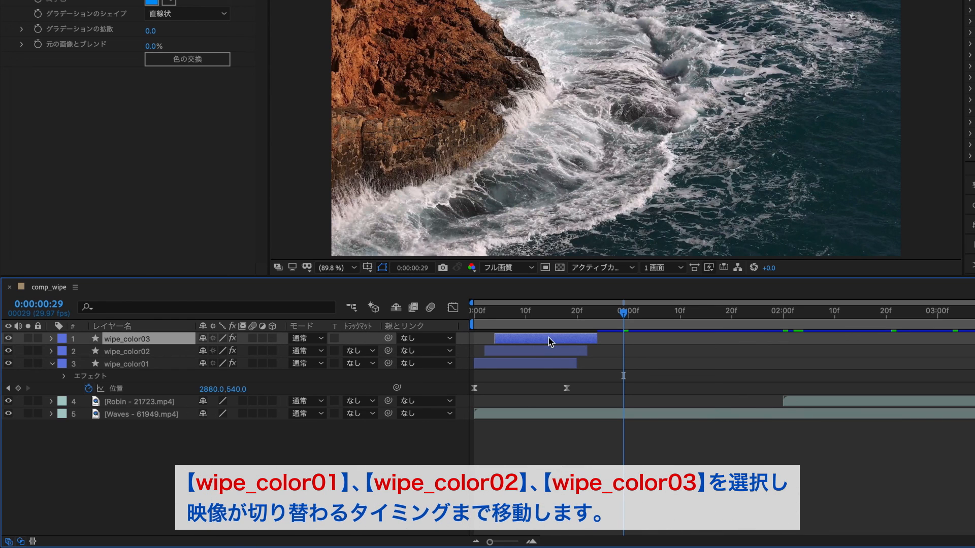
pyautogui.keyDown('shift'); pyautogui.click(558, 364); pyautogui.keyUp('shift')
pyautogui.moveTo(771, 318); pyautogui.dragTo(783, 317)
pyautogui.moveTo(560, 365); pyautogui.dragTo(791, 374)
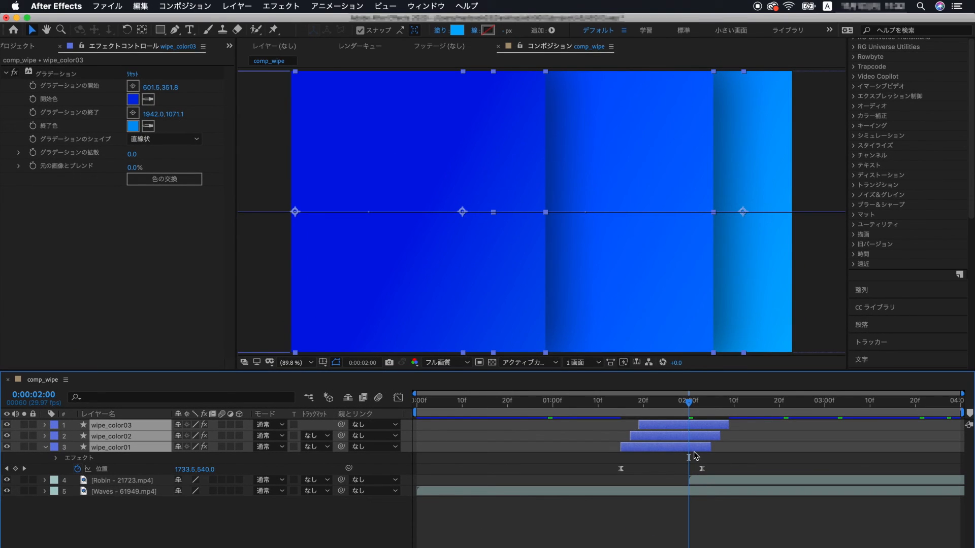
# Step: Play the composition from the start to check the wipe transition
pyautogui.moveTo(690, 404); pyautogui.dragTo(407, 427)
pyautogui.press('space')
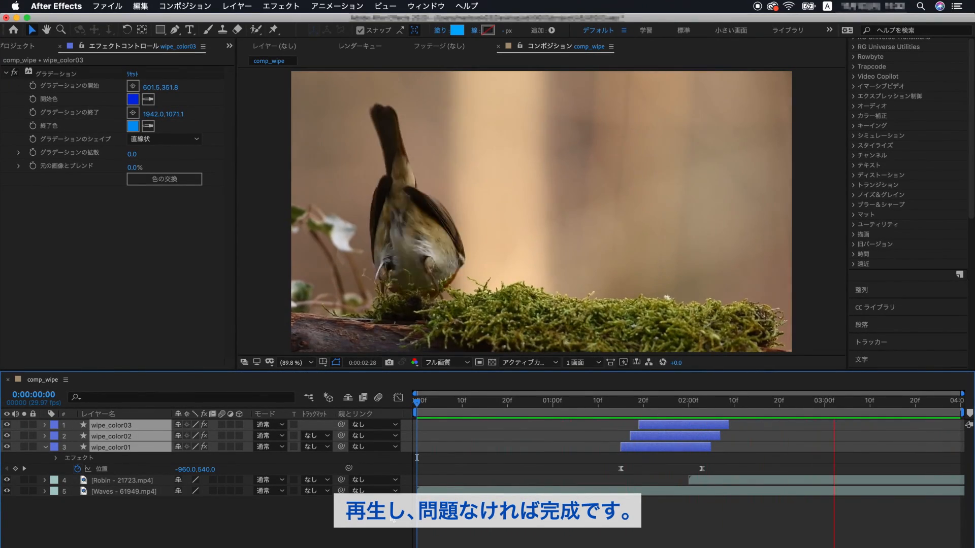
pyautogui.press('space')
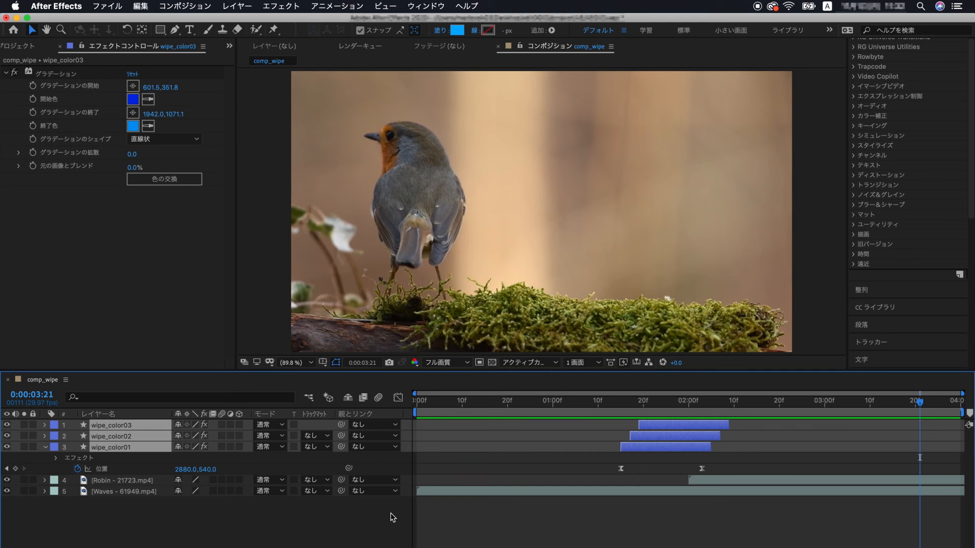
# Step: Browse the Transition effects category for alternative wipe effects
pyautogui.click(475, 492)
pyautogui.click(289, 11)
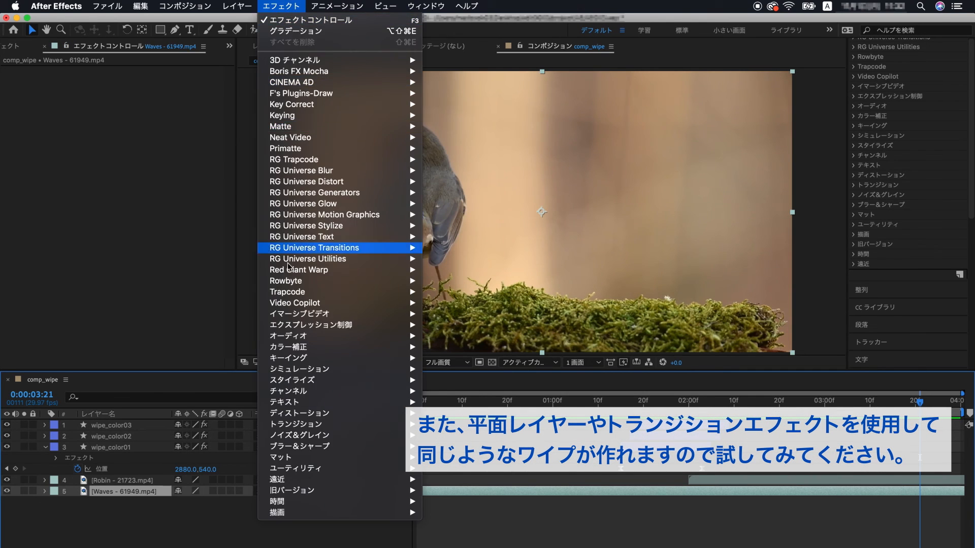
pyautogui.moveTo(339, 425)
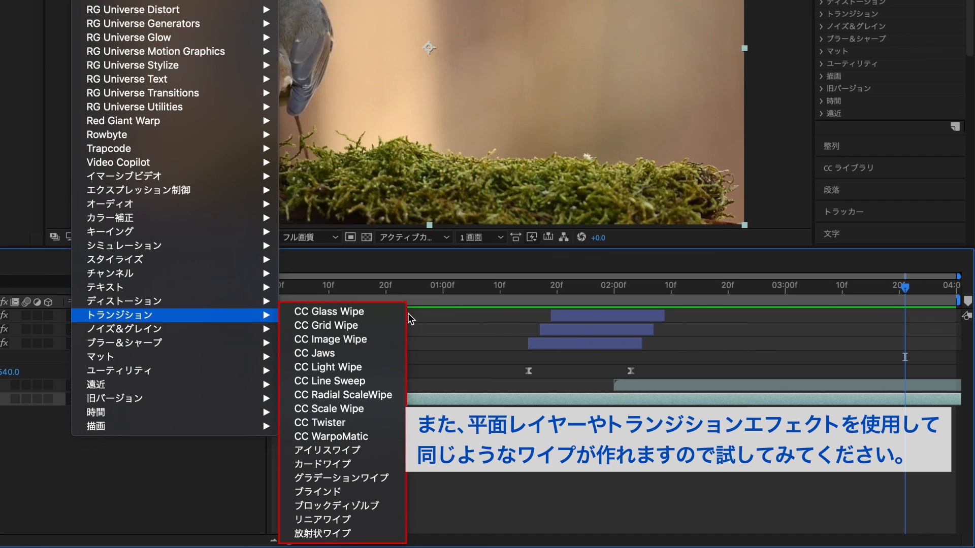